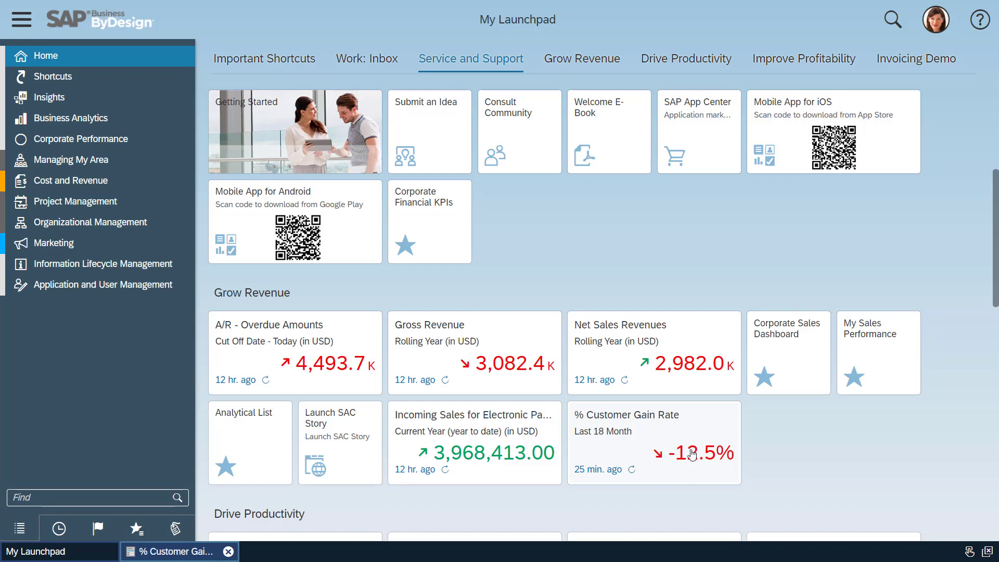
# Open the % Customer Gain Rate KPI and examine the United States accounts in its customer-by-country breakdown.
pyautogui.click(666, 448)
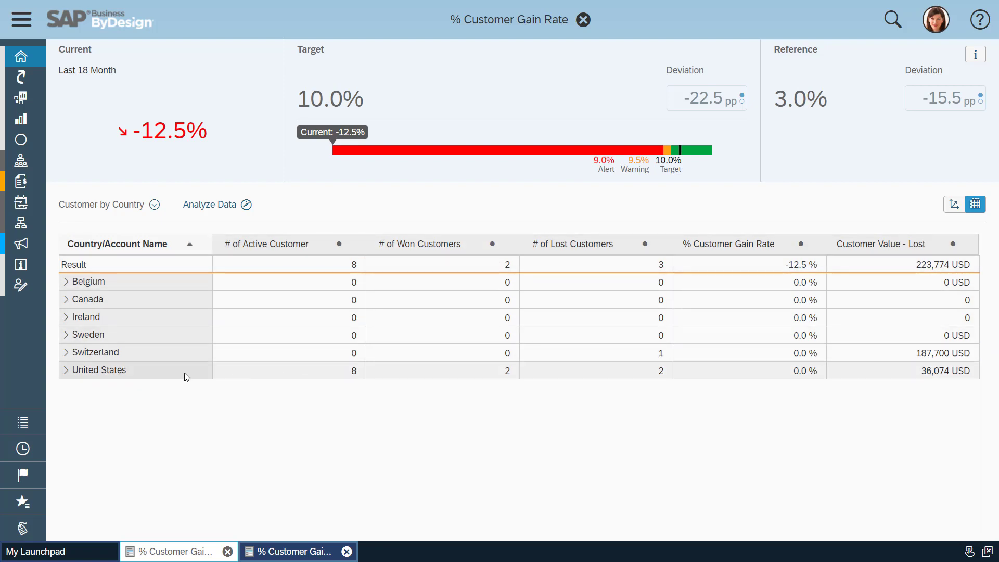
pyautogui.click(66, 370)
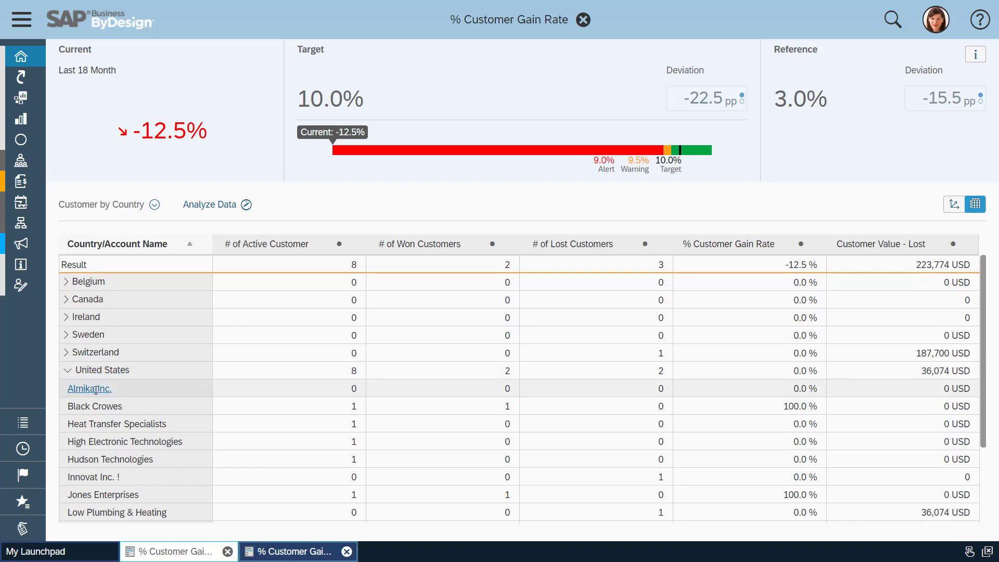
pyautogui.click(66, 372)
# Open the KPI's underlying report for data analysis and switch it to Detail View.
pyautogui.click(210, 206)
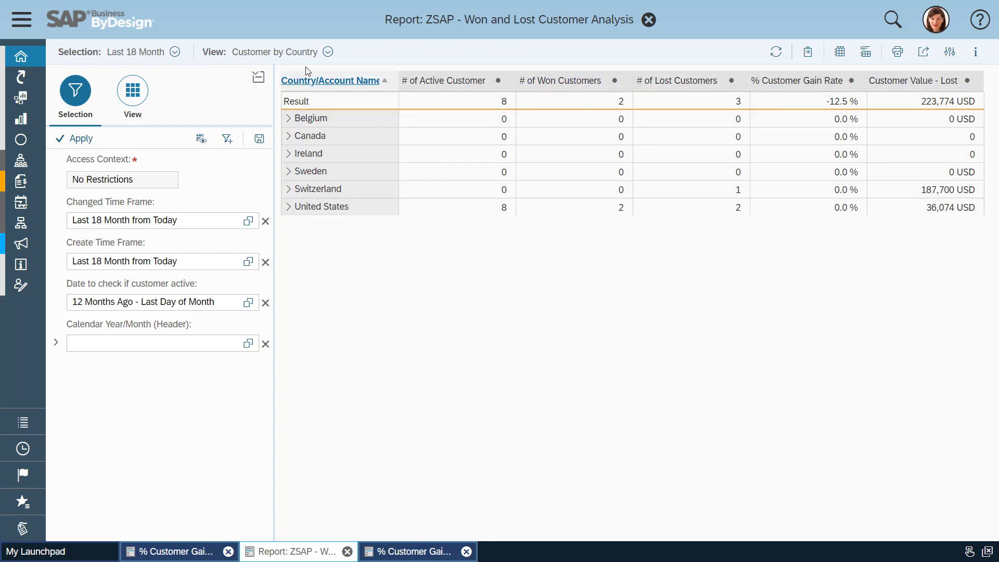
pyautogui.click(327, 53)
pyautogui.click(285, 138)
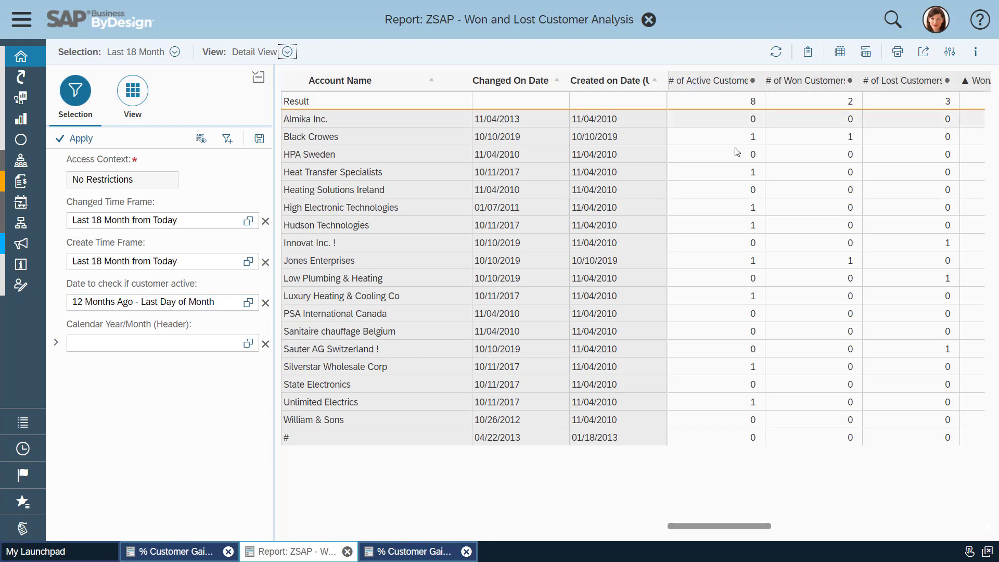
pyautogui.click(733, 252)
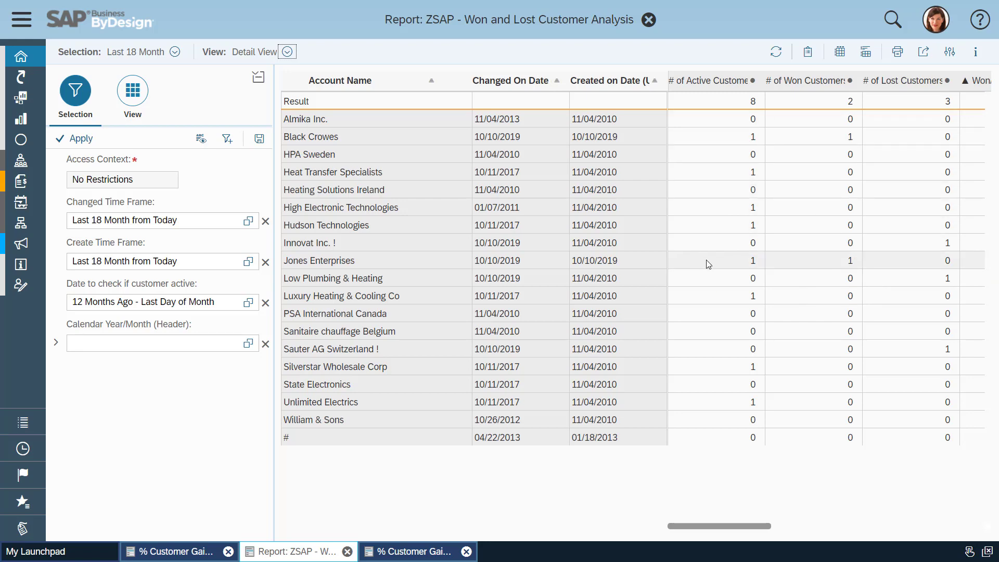
# Collapse the report's selection pane and examine the remaining key figure columns through Requested Date.
pyautogui.click(258, 79)
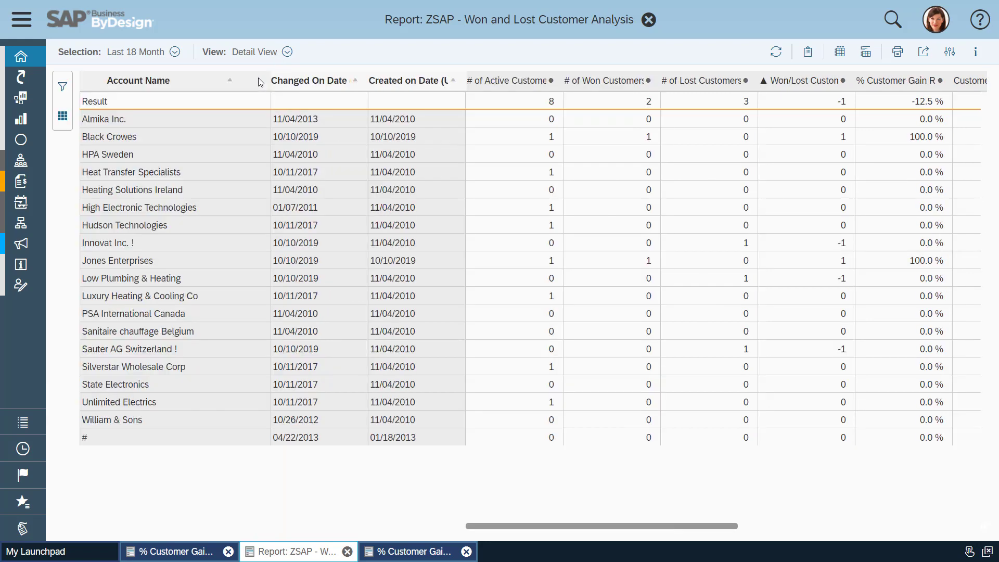
pyautogui.moveTo(669, 529); pyautogui.dragTo(800, 526)
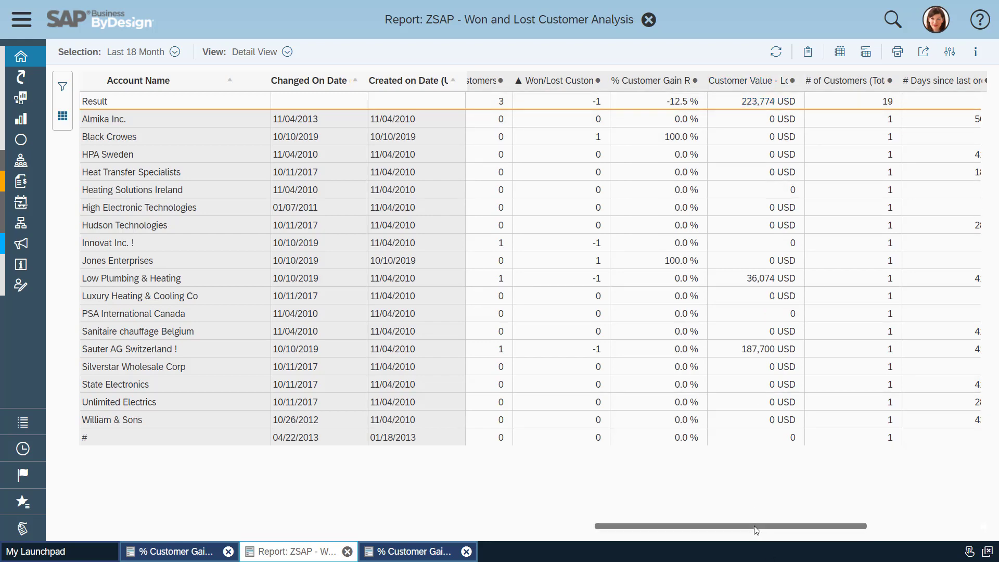
pyautogui.moveTo(755, 527); pyautogui.dragTo(881, 518)
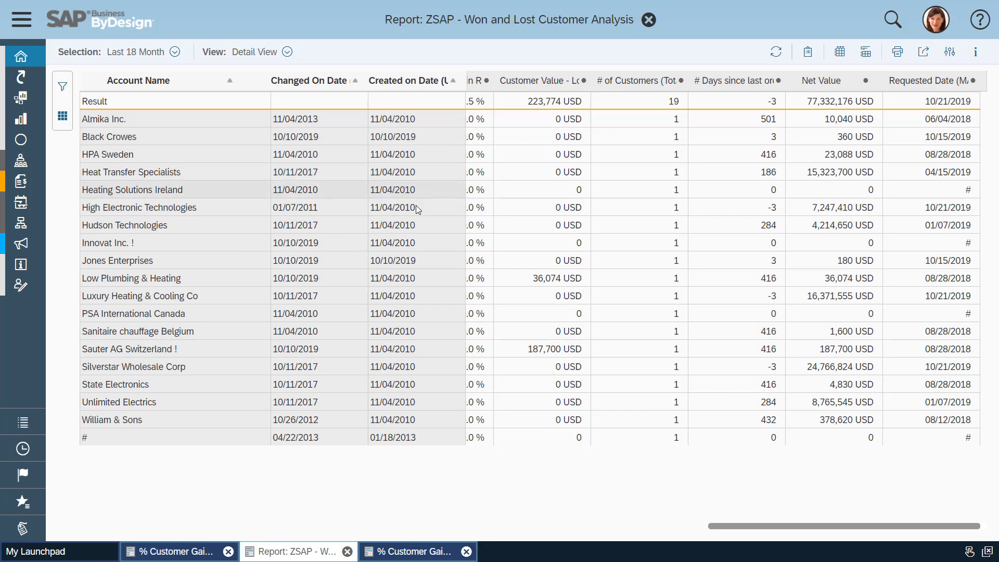
# Open Design Data Sources in Business Analytics and search for "zsap*won*".
pyautogui.click(22, 26)
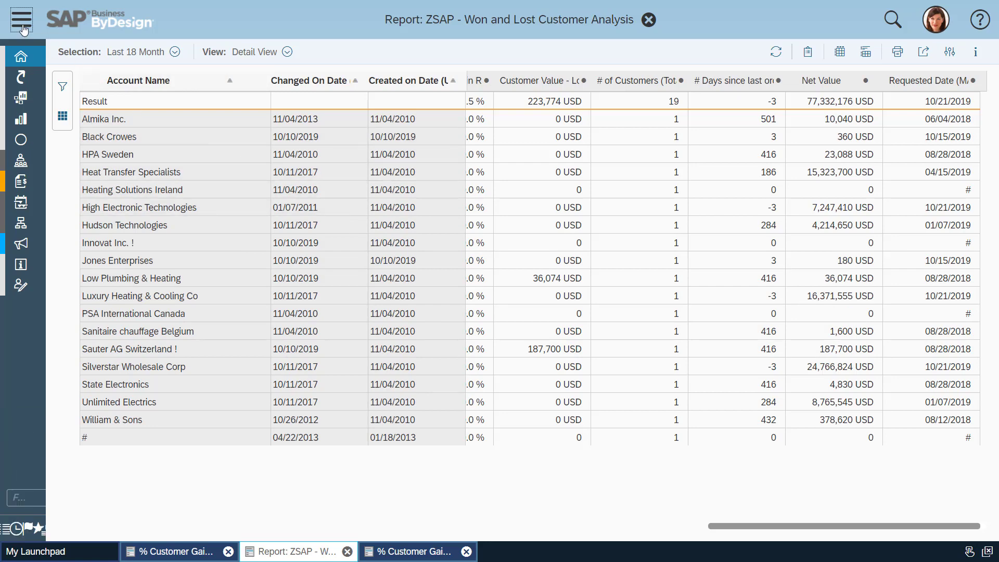
pyautogui.moveTo(82, 117)
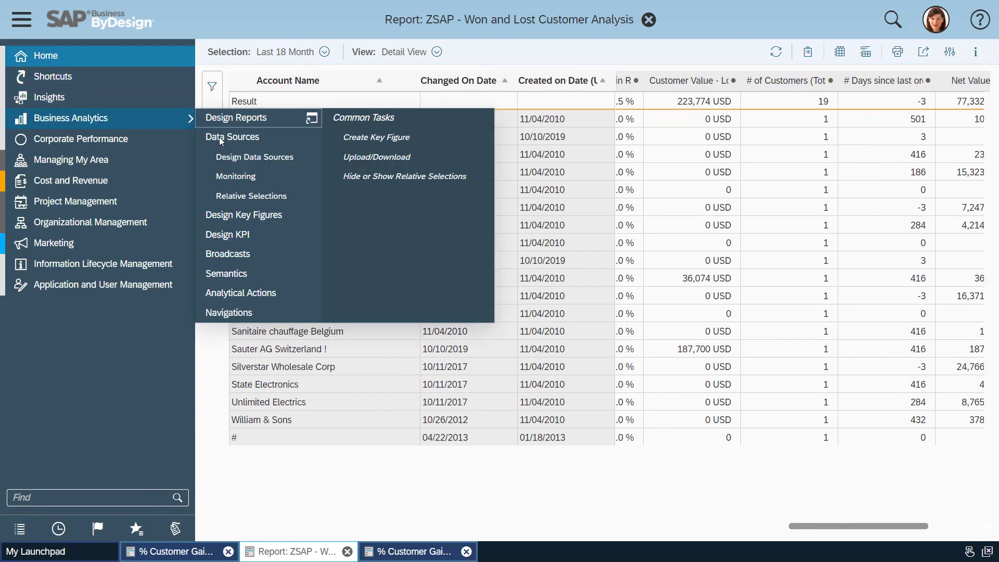
pyautogui.click(266, 156)
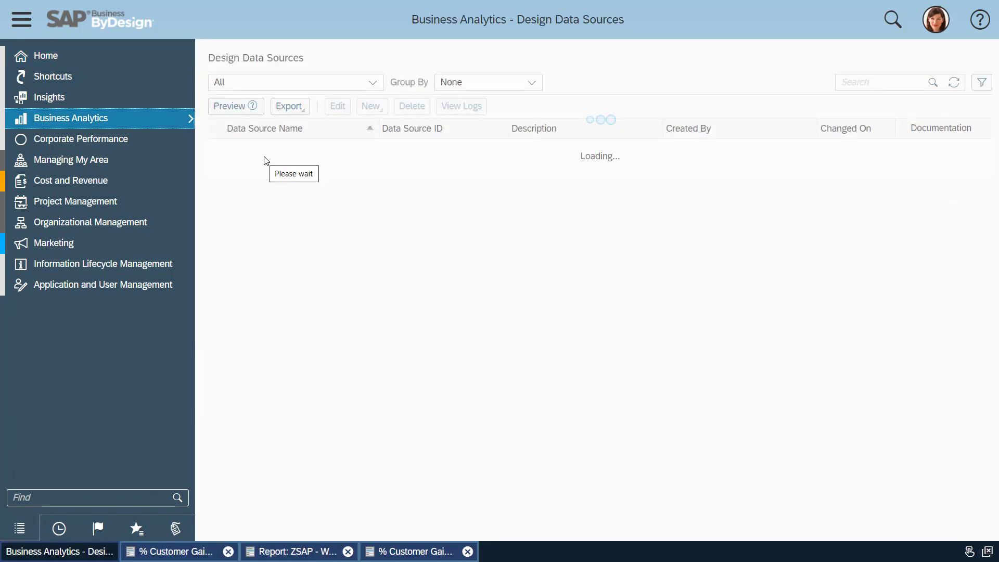
pyautogui.click(852, 82)
pyautogui.write('zsap')
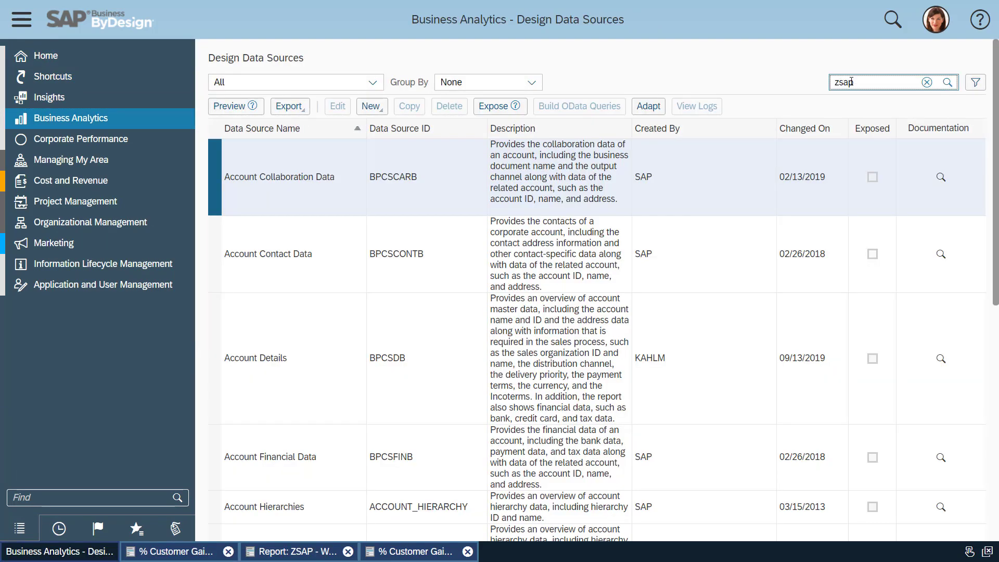
pyautogui.write('*won*')
pyautogui.press('Return')
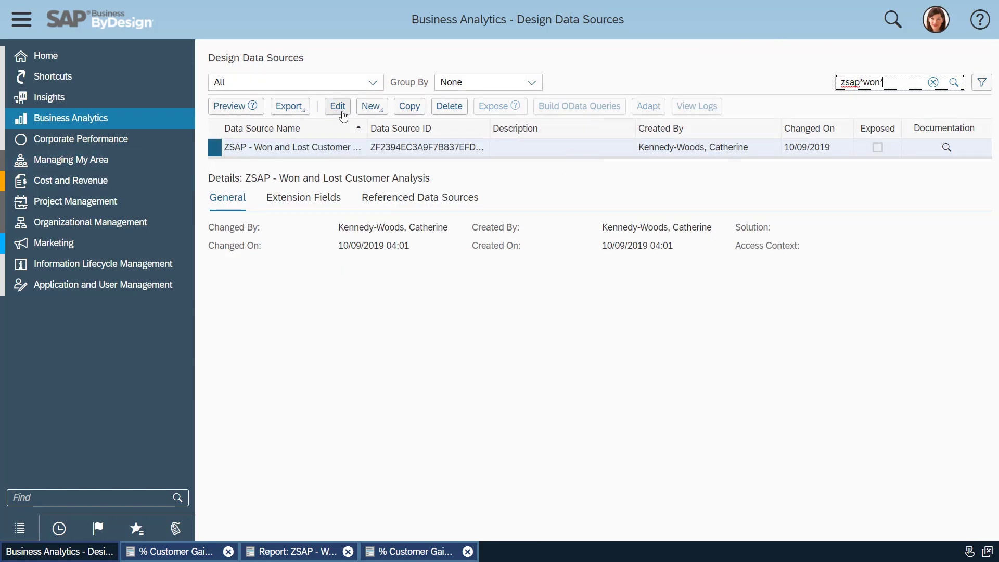
# Examine the join conditions between Account Master Data and Sales Order Item in the ZSAP - Won and Lost Customer Analysis data source, then close it.
pyautogui.click(338, 107)
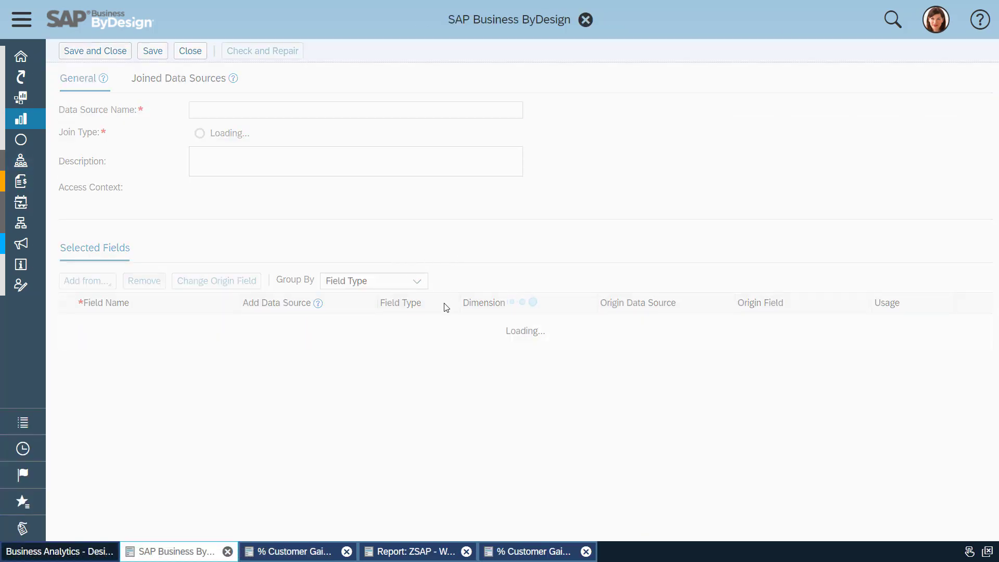
pyautogui.click(304, 81)
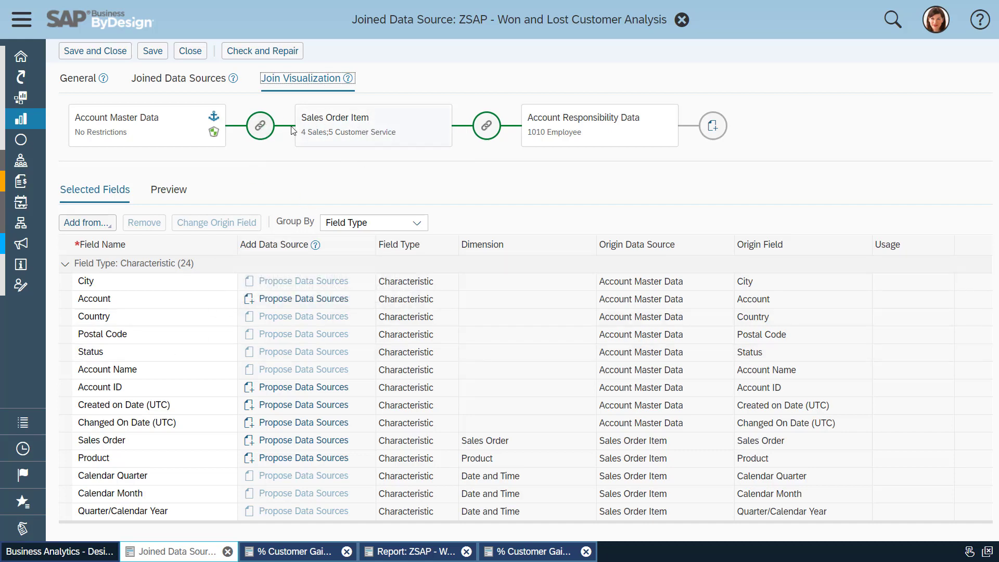
pyautogui.click(260, 127)
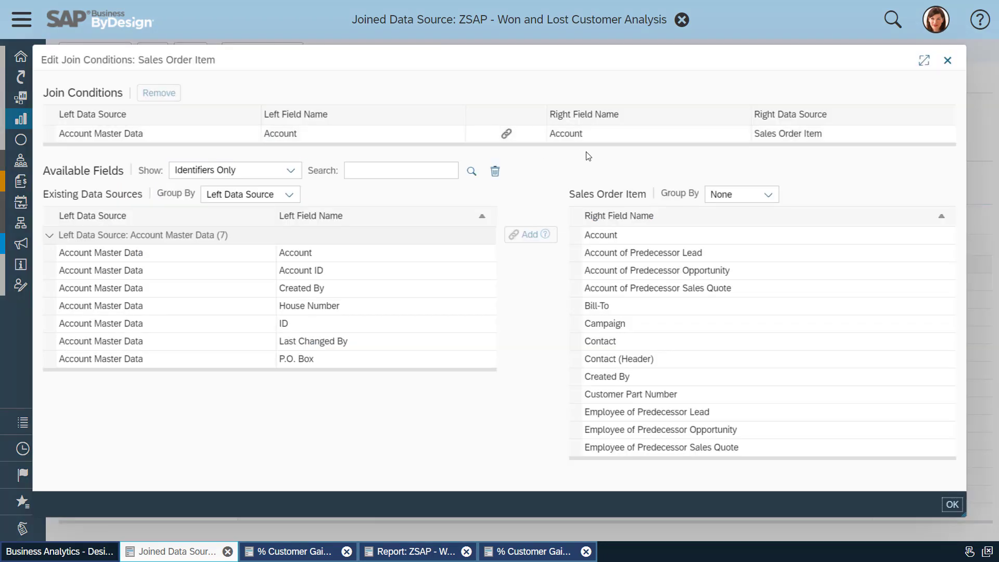
pyautogui.click(952, 505)
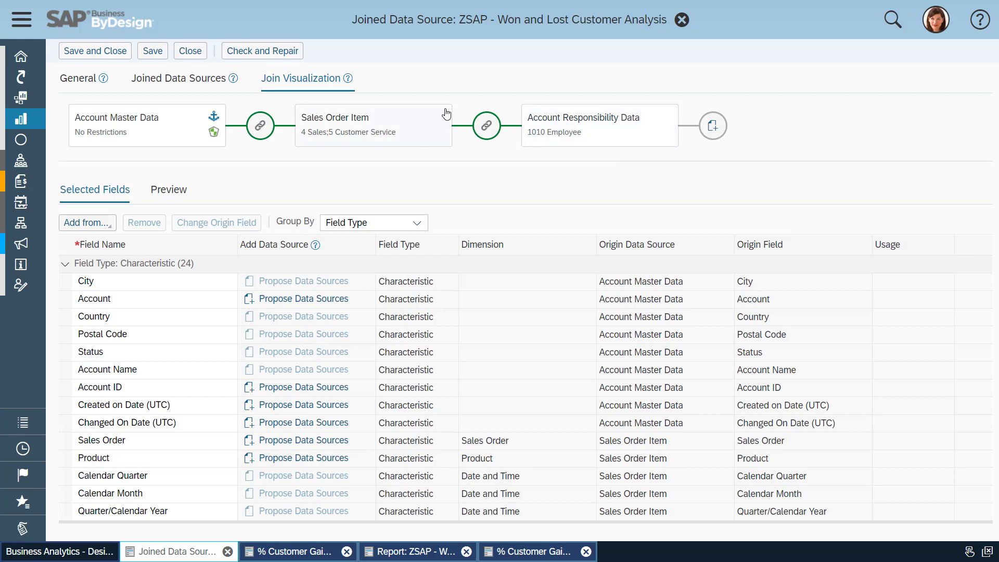
pyautogui.click(681, 20)
# Open Design Reports in Business Analytics and search the reports for "*won*".
pyautogui.moveTo(167, 127)
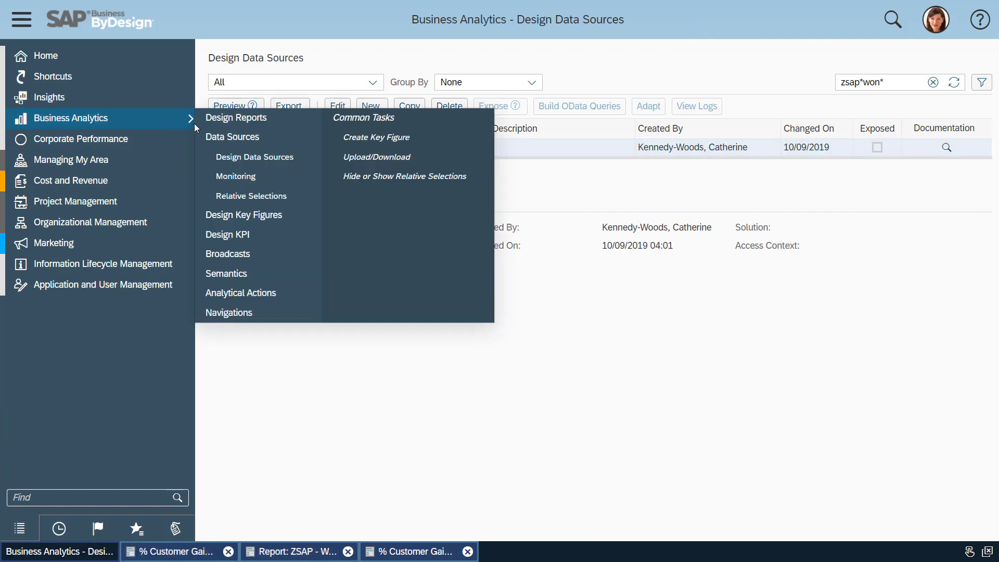
pyautogui.click(222, 125)
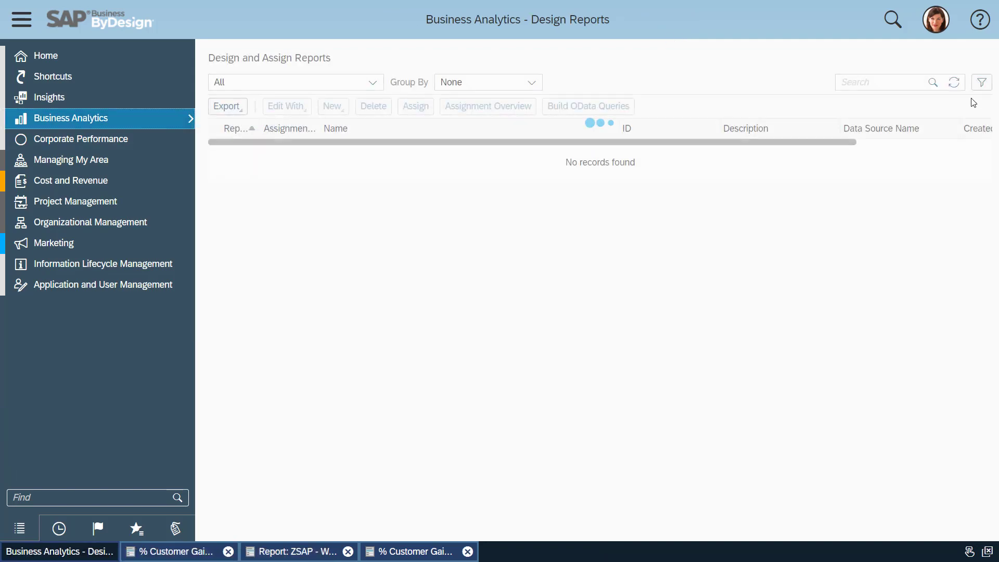
pyautogui.click(856, 84)
pyautogui.write('Zwon')
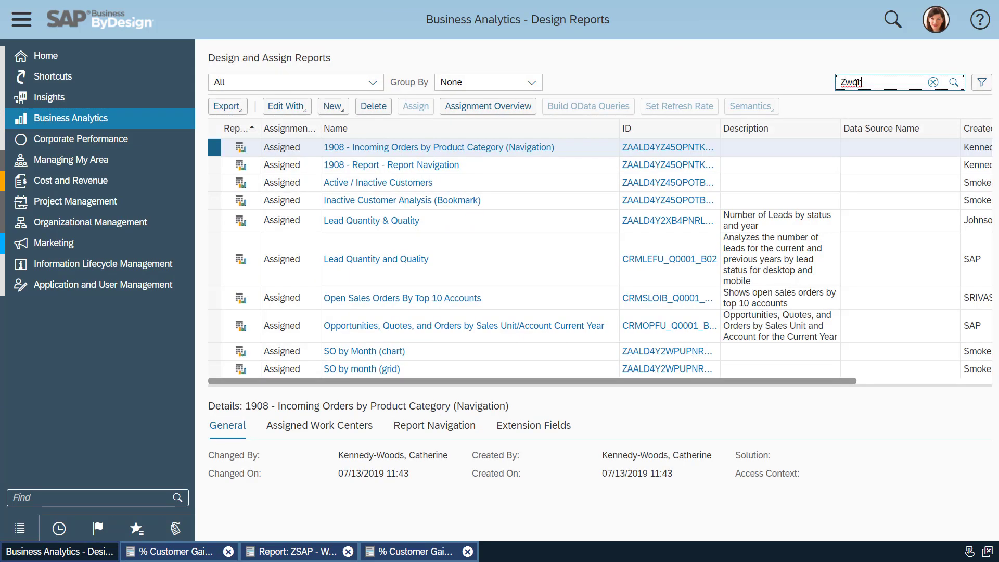
pyautogui.press('BackSpace')
pyautogui.press('BackSpace')
pyautogui.write('1')
pyautogui.write('won*')
pyautogui.press('Return')
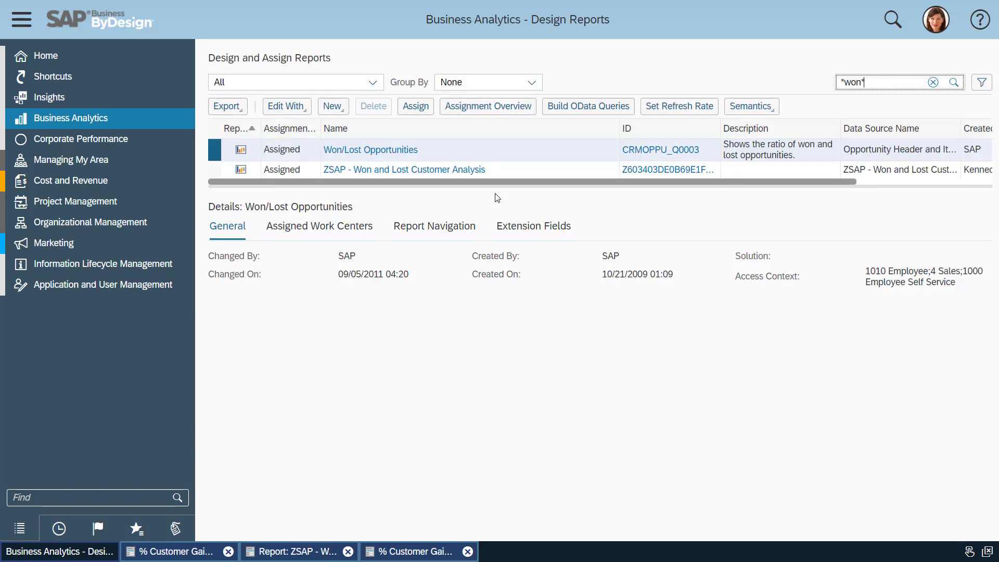
# Open the ZSAP - Won and Lost Customer Analysis report for editing and advance to its key figure selection.
pyautogui.click(227, 171)
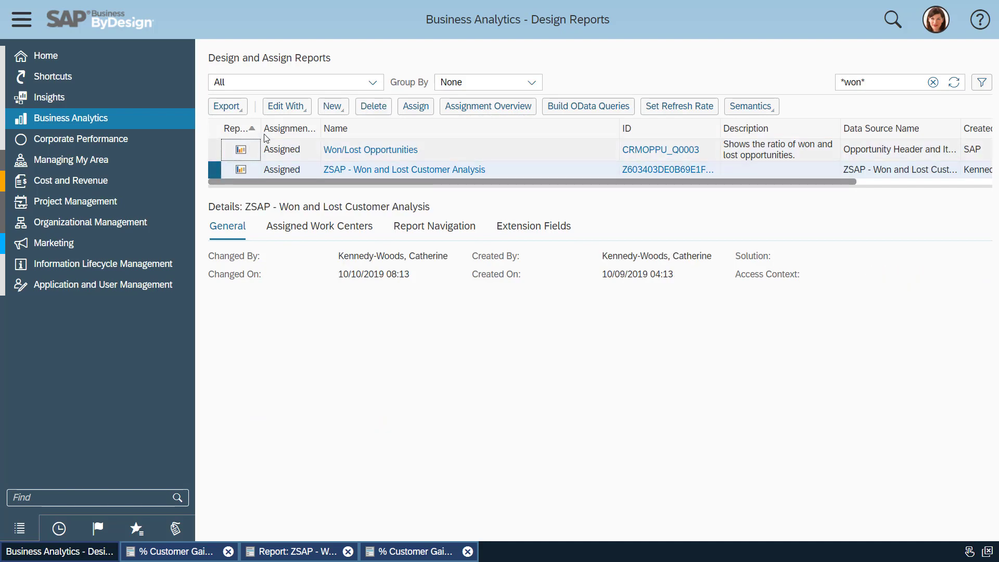
pyautogui.click(299, 104)
pyautogui.click(305, 128)
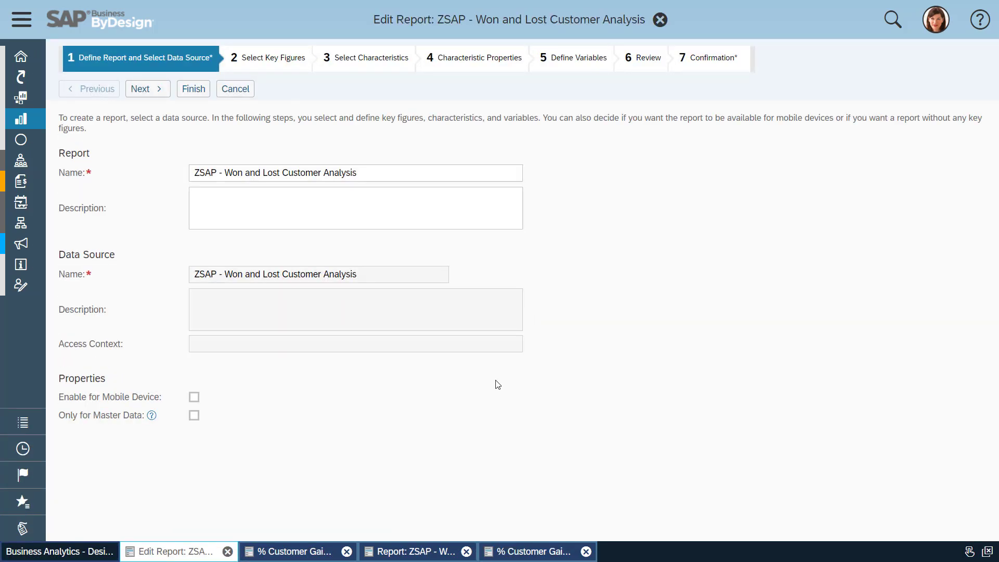
pyautogui.click(156, 89)
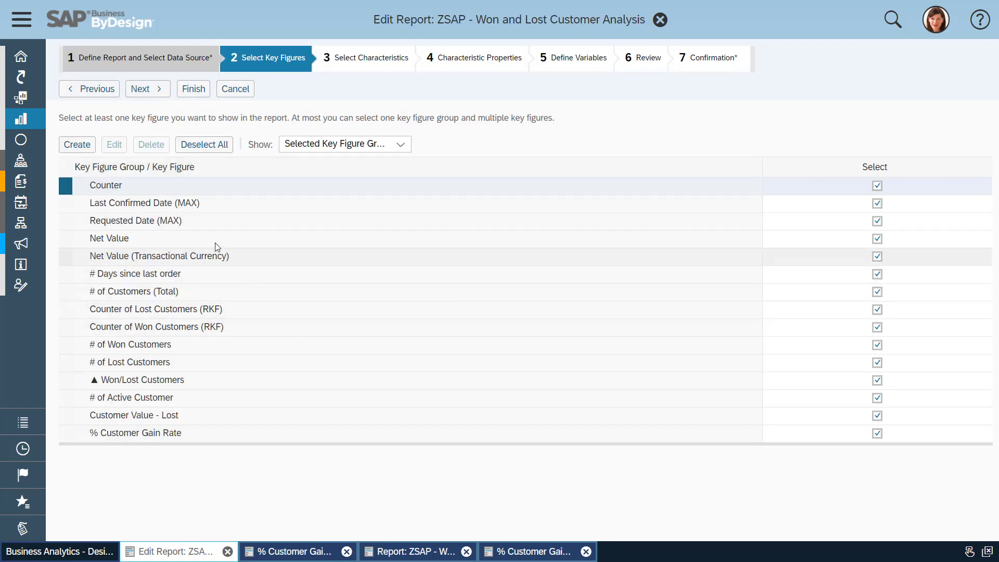
# Examine the restrictions of the Counter of Won Customers (RKF) key figure and leave it without saving.
pyautogui.click(65, 328)
pyautogui.click(115, 144)
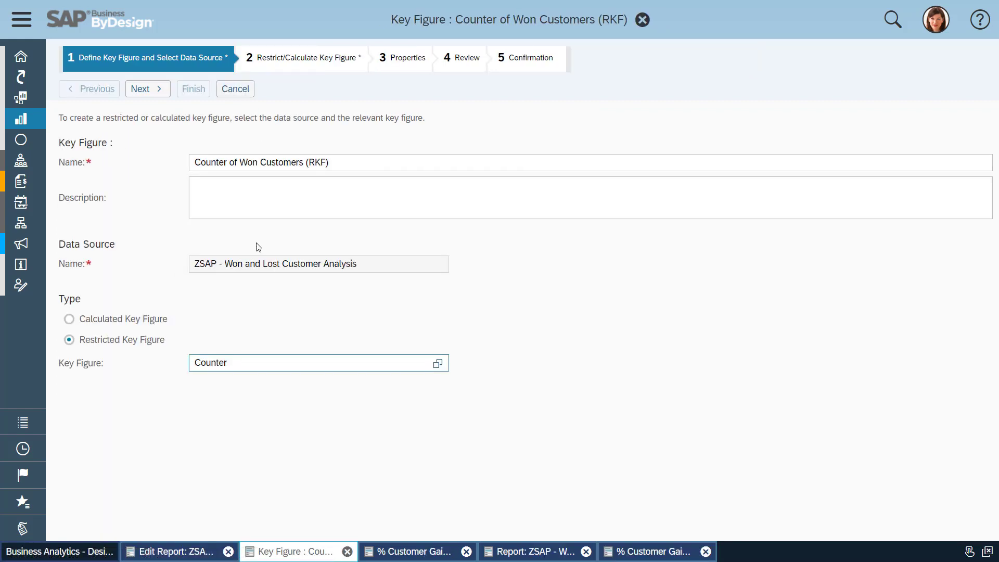
pyautogui.click(142, 89)
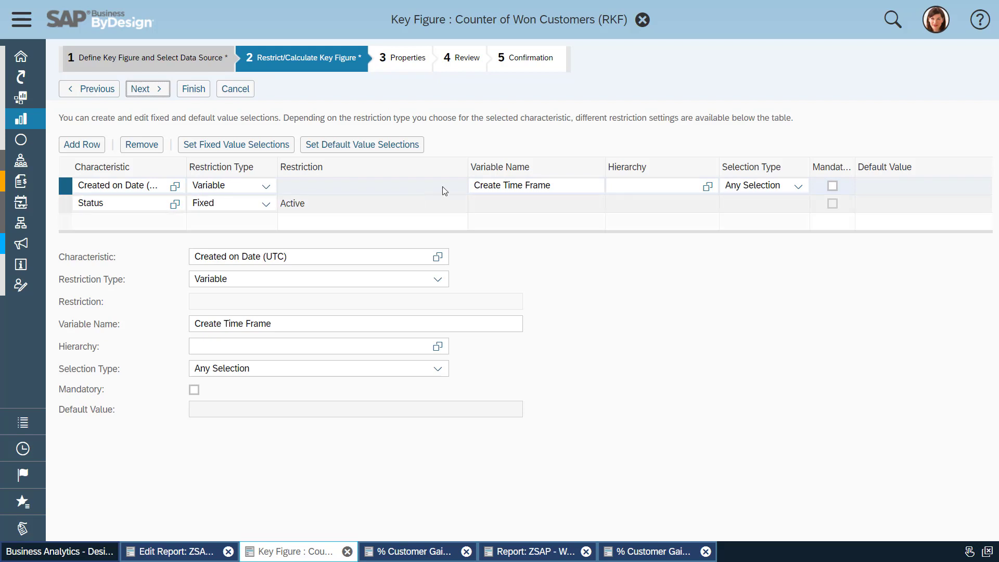
pyautogui.click(236, 89)
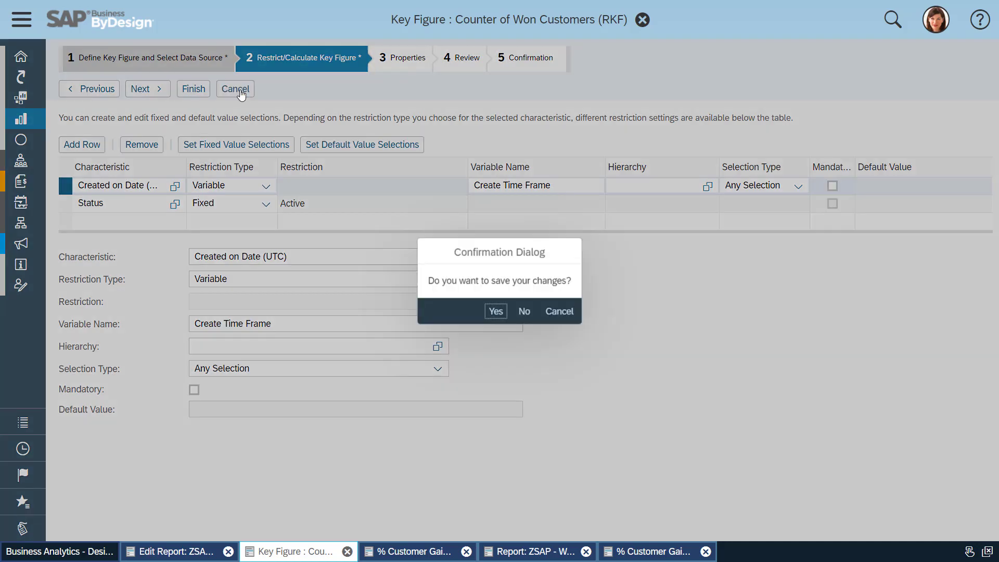
pyautogui.click(522, 311)
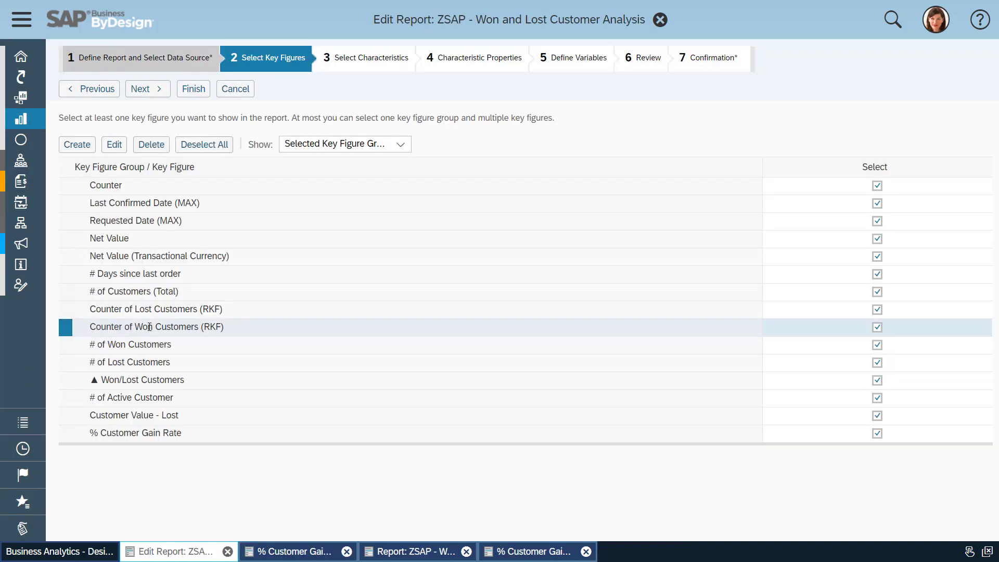
# Examine the formula and exception aggregation of the # of Won Customers key figure and leave it without saving.
pyautogui.click(64, 345)
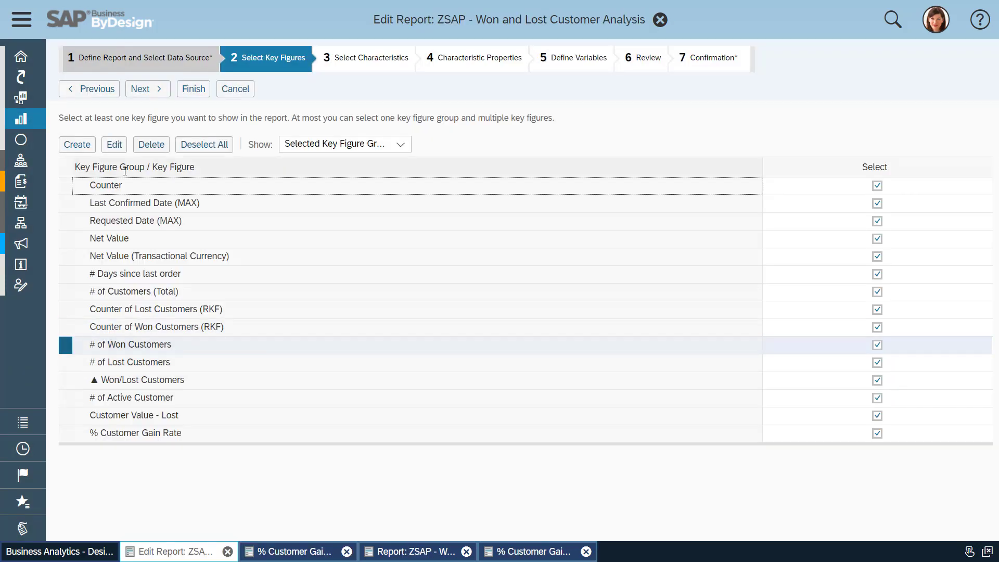
pyautogui.click(114, 145)
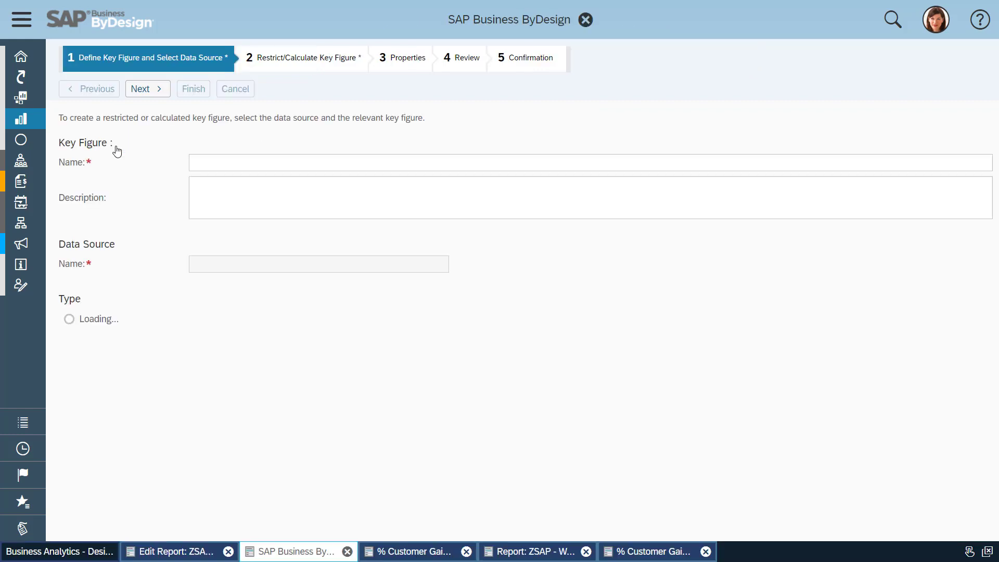
pyautogui.click(158, 94)
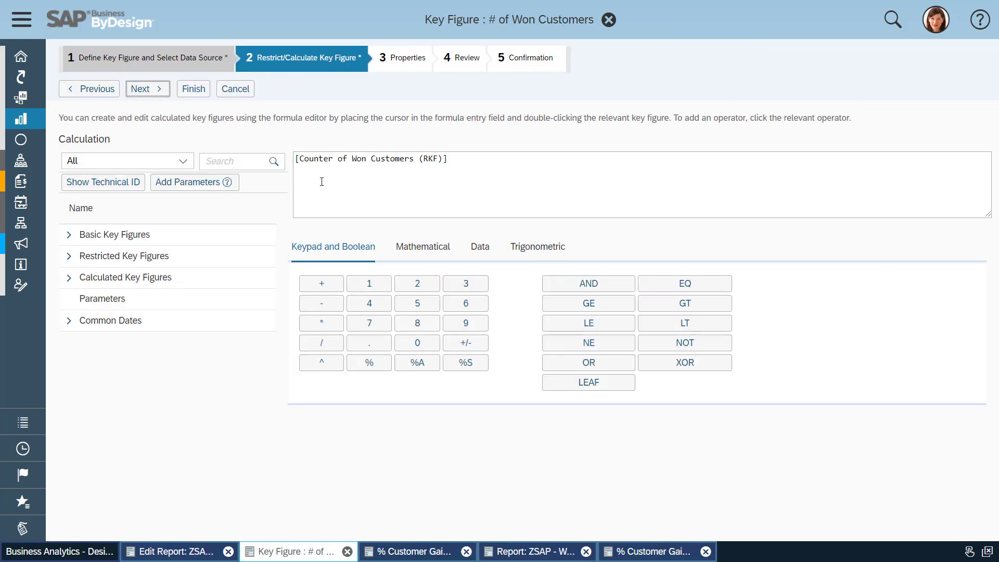
pyautogui.click(156, 88)
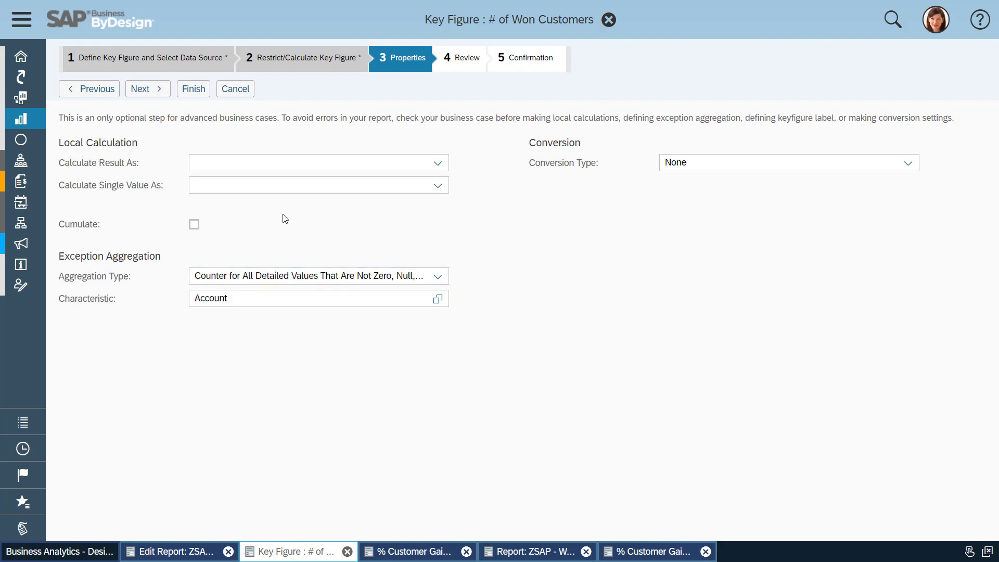
pyautogui.click(243, 95)
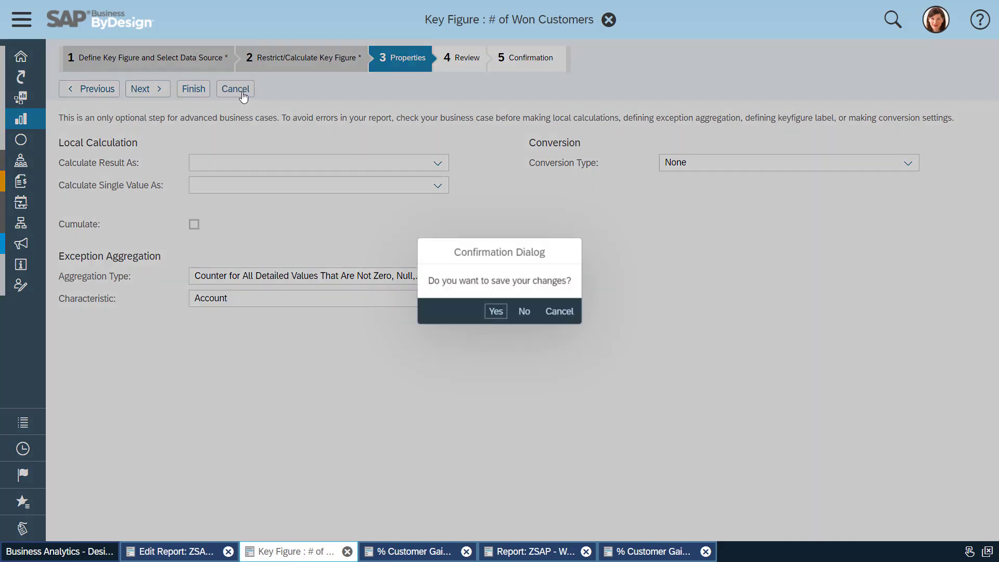
pyautogui.click(521, 311)
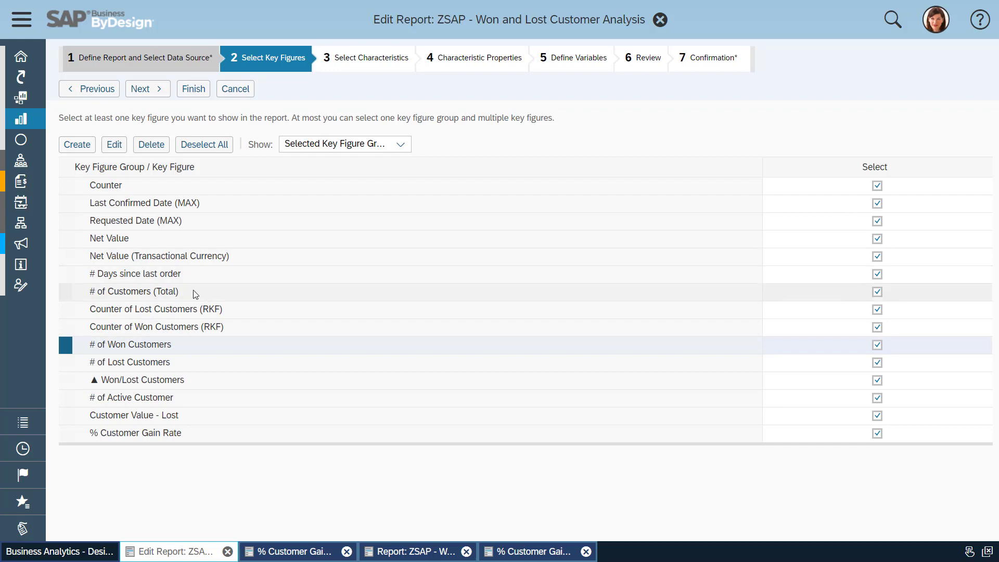
# Examine the formula of the # of Lost Customers key figure and leave it without saving.
pyautogui.click(66, 363)
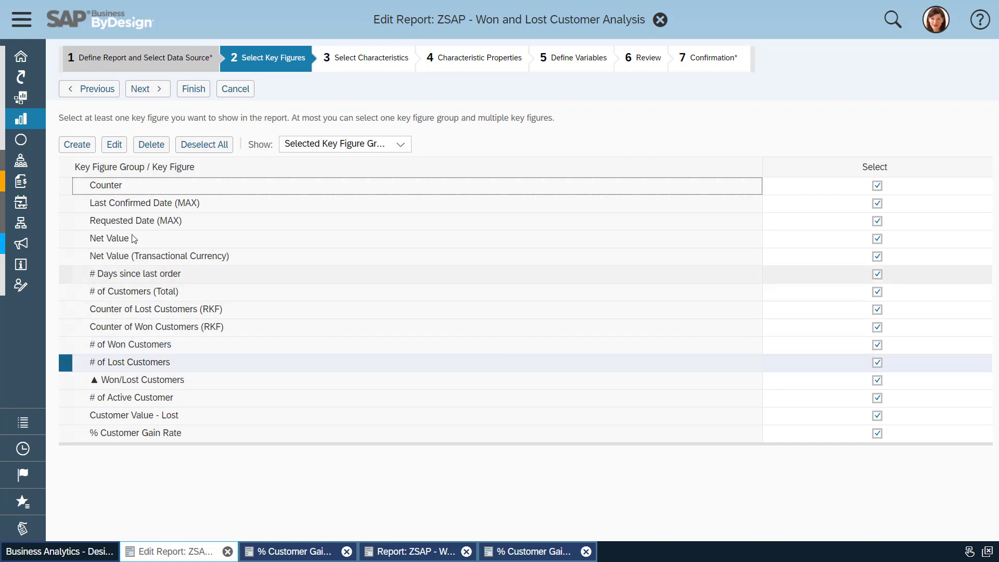
pyautogui.click(115, 143)
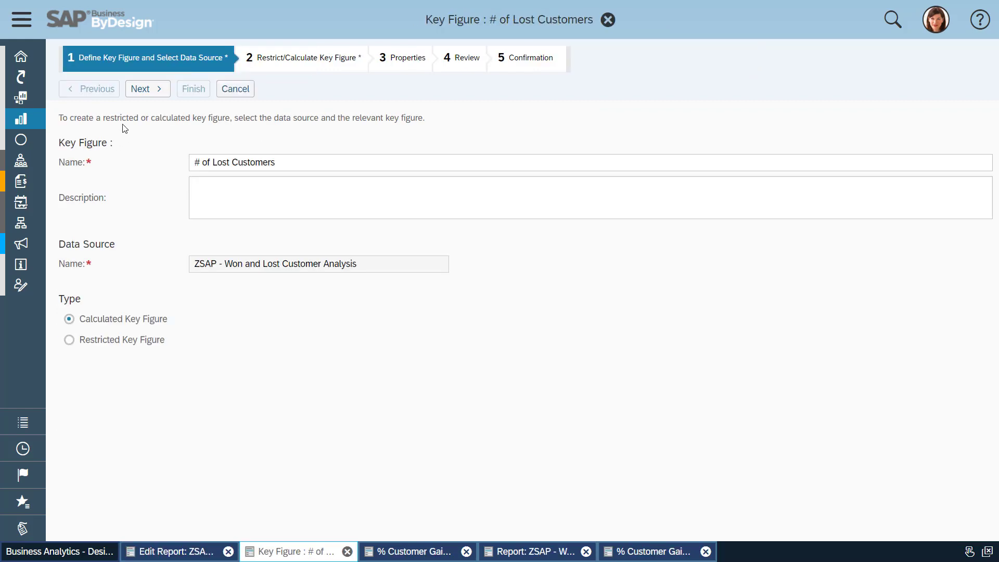
pyautogui.click(145, 89)
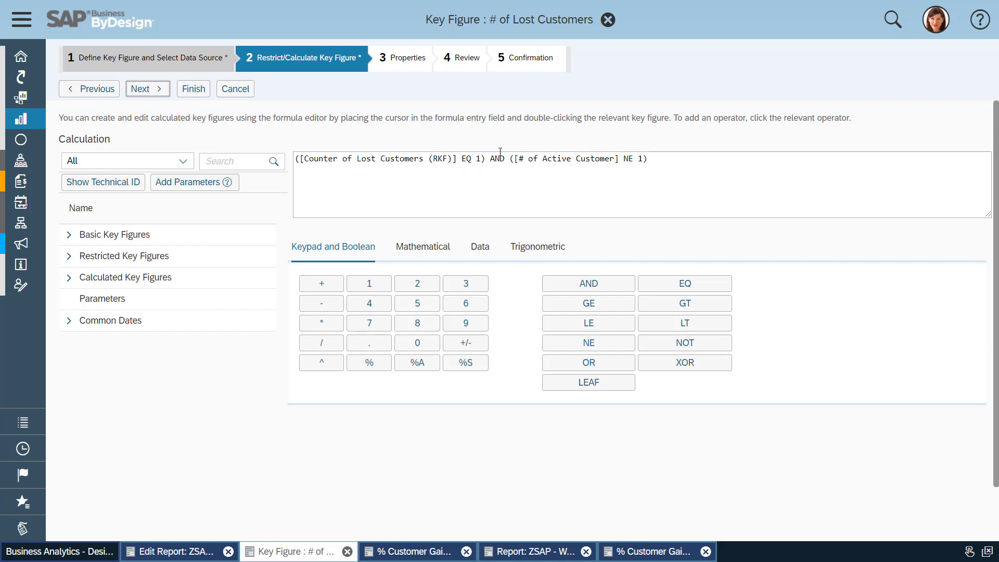
pyautogui.click(236, 89)
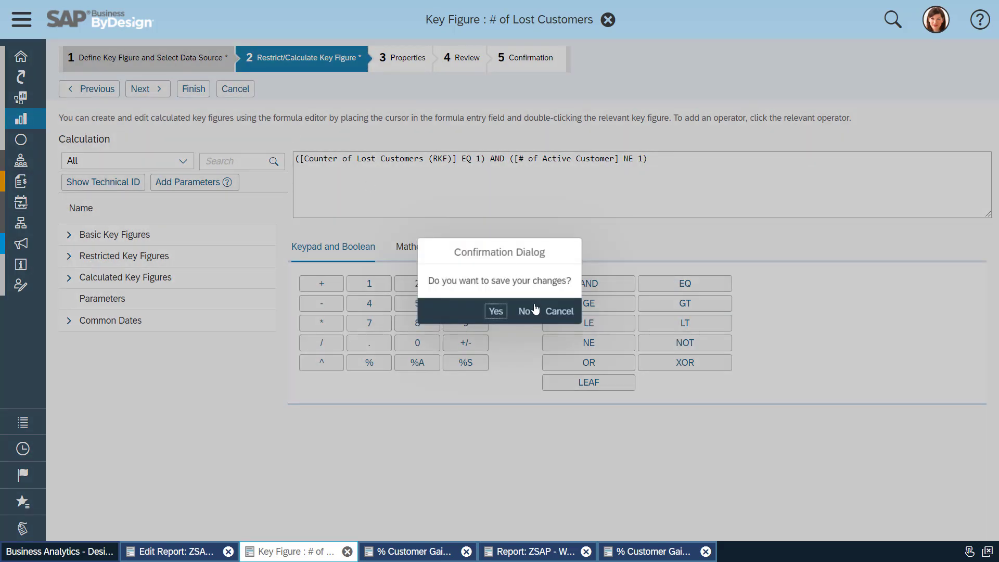
pyautogui.click(523, 311)
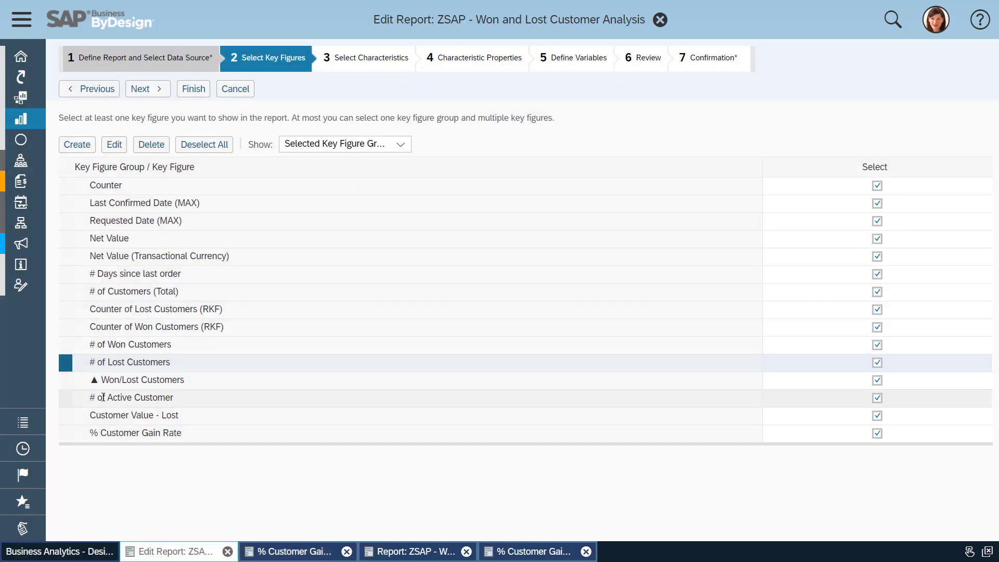
# Examine the date parameter and formula of the # of Active Customer key figure and leave it without saving.
pyautogui.click(66, 397)
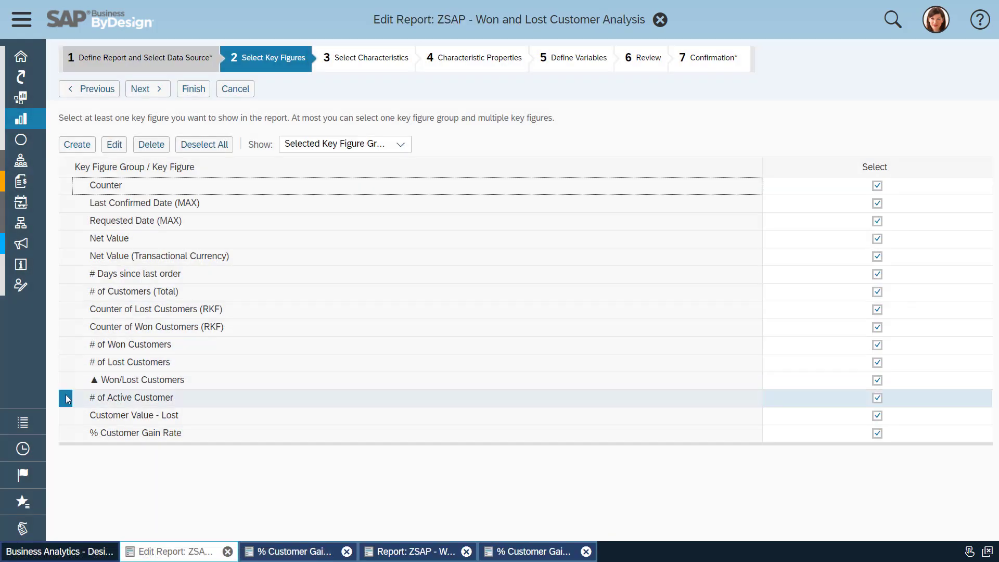
pyautogui.click(115, 145)
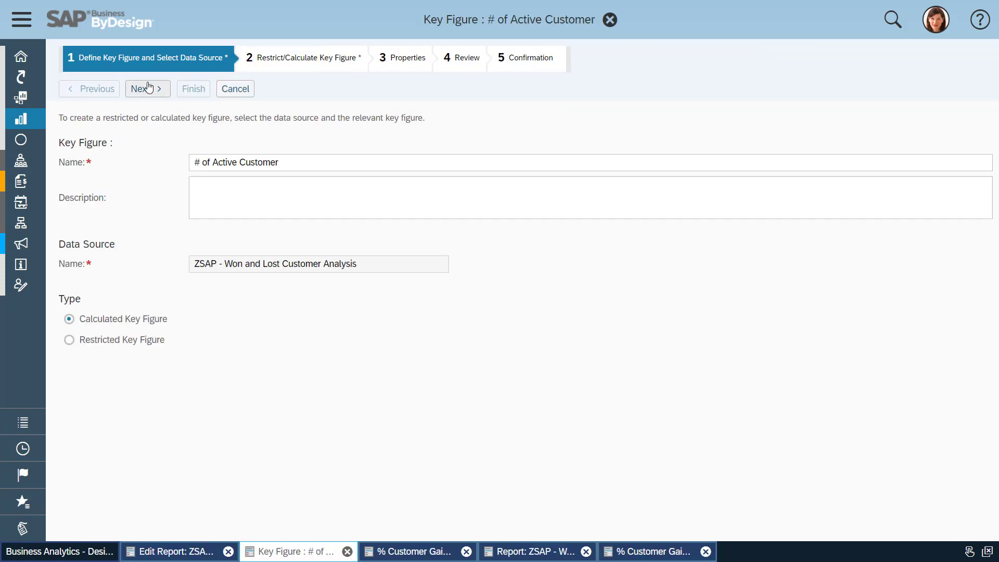
pyautogui.click(148, 90)
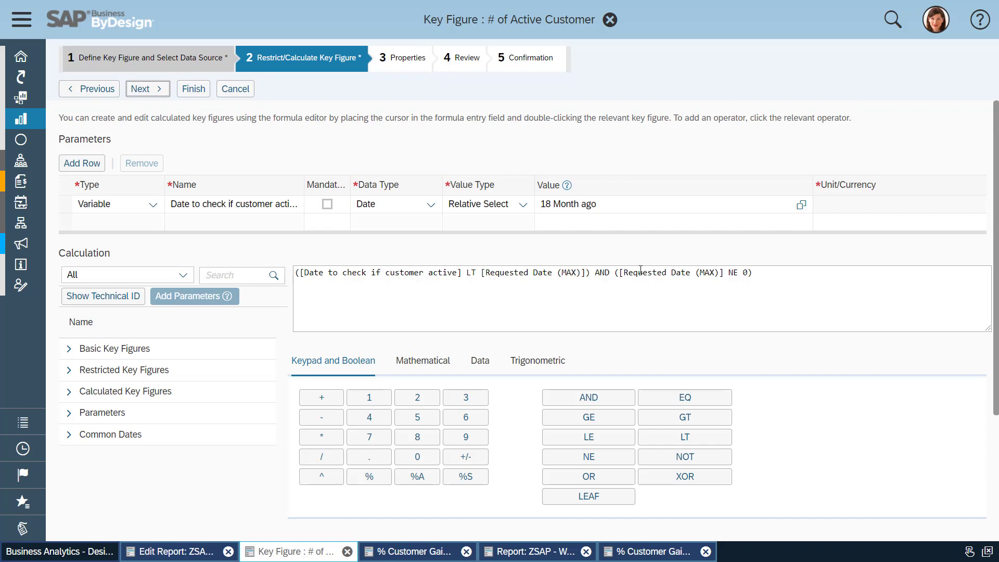
pyautogui.click(235, 88)
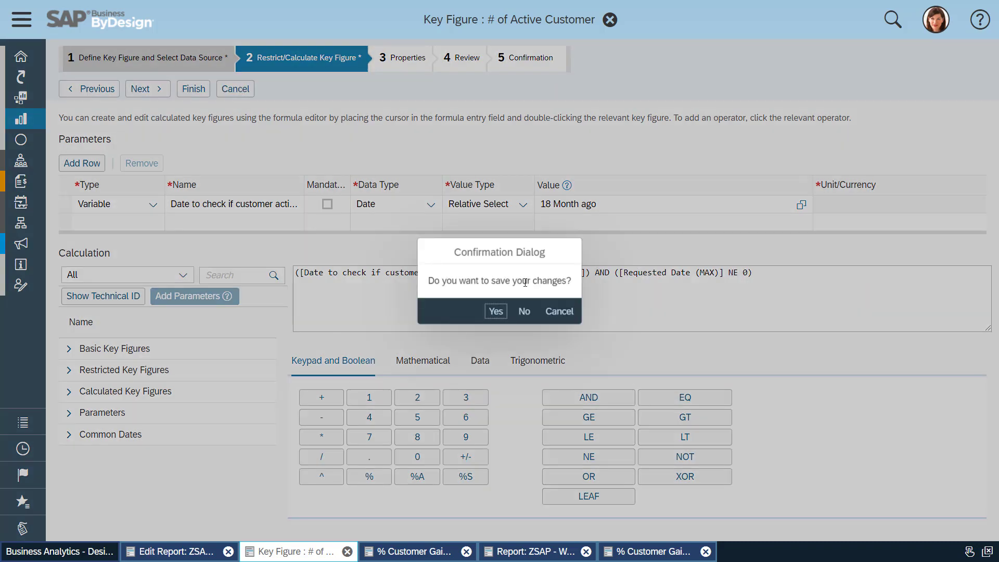
pyautogui.click(524, 311)
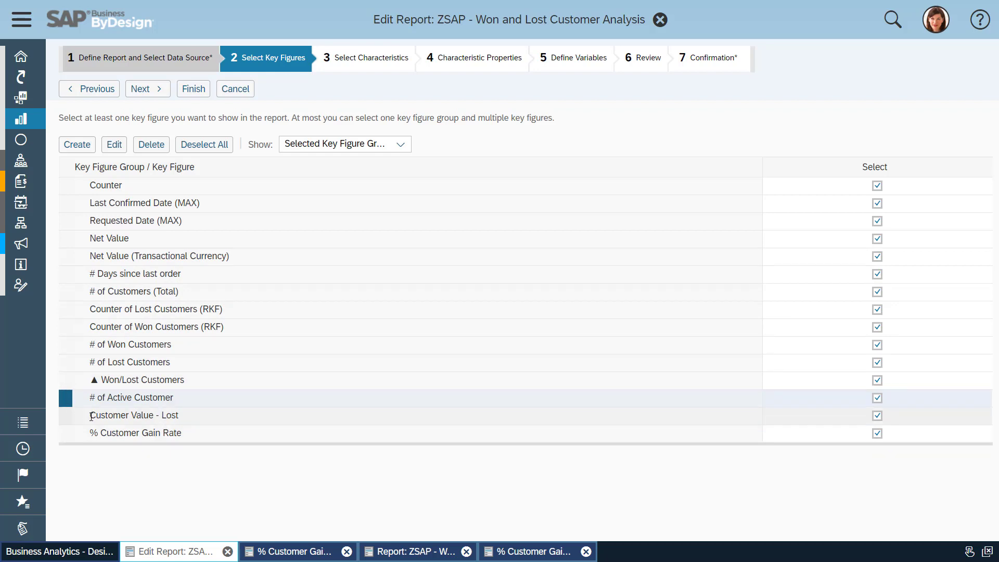
# Examine the formula of the % Customer Gain Rate key figure and leave it without saving.
pyautogui.click(65, 433)
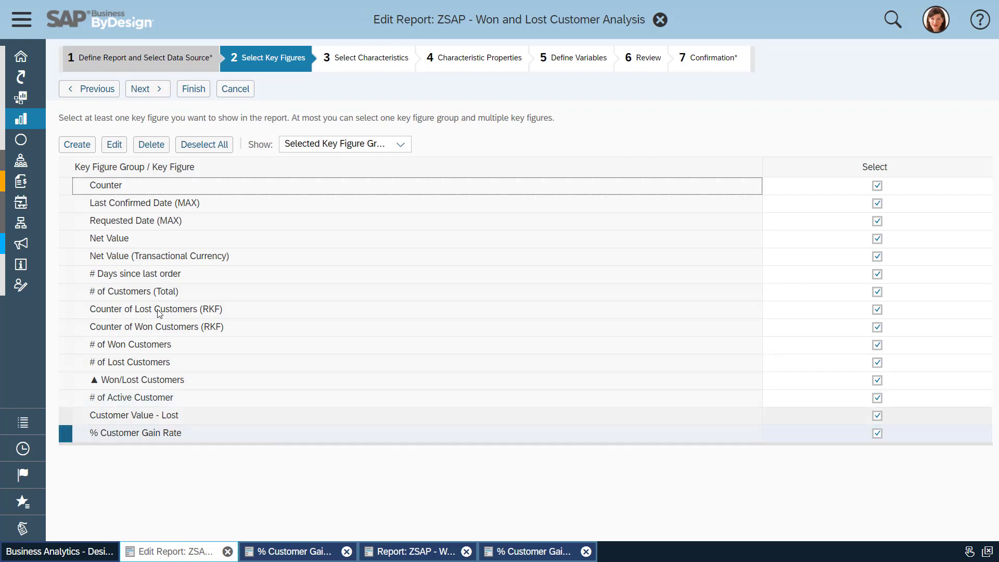
pyautogui.click(115, 144)
pyautogui.click(156, 91)
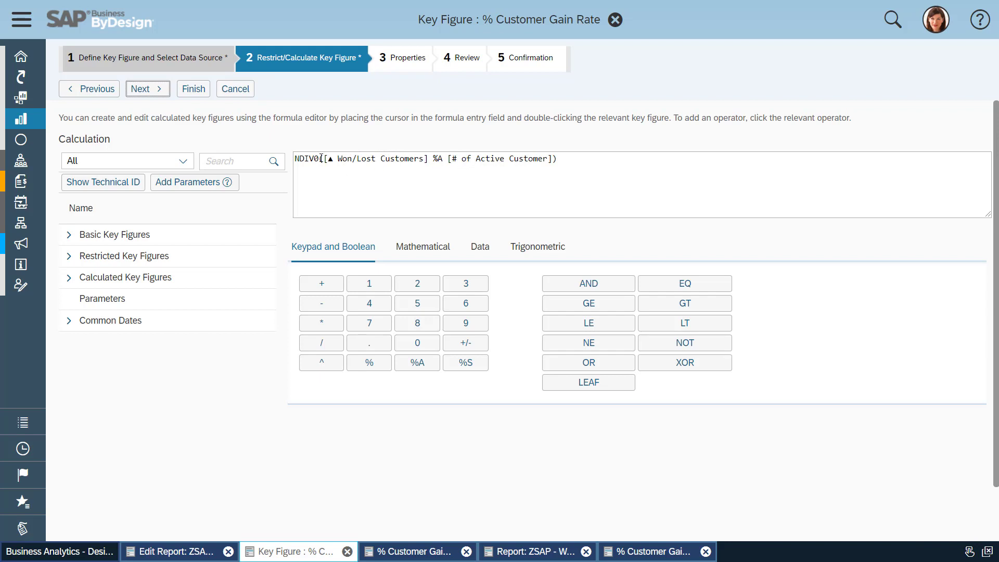
pyautogui.click(235, 92)
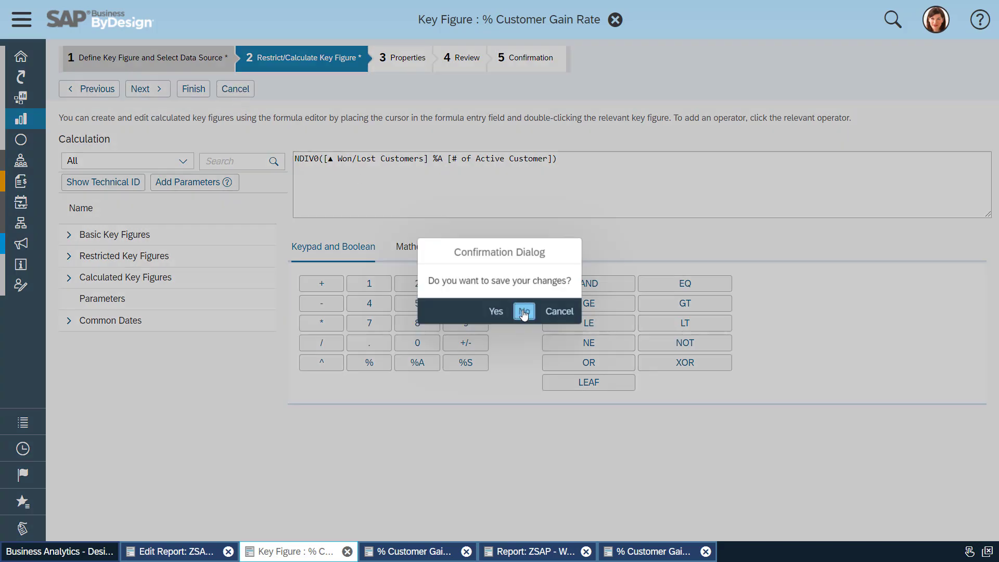
pyautogui.click(522, 310)
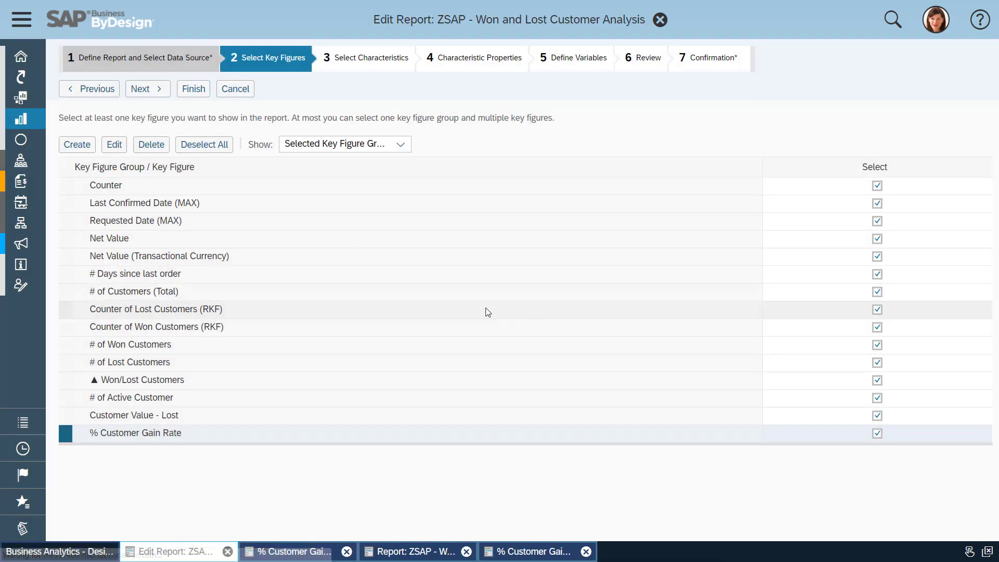
# Examine the formula of the Customer Value - Lost key figure and leave it without saving.
pyautogui.click(63, 422)
pyautogui.click(115, 145)
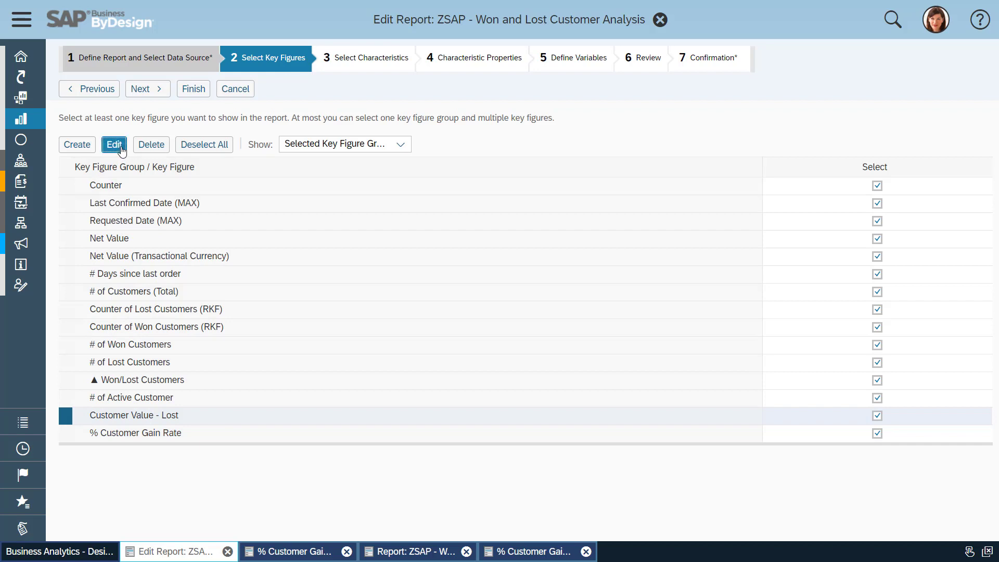
pyautogui.click(159, 96)
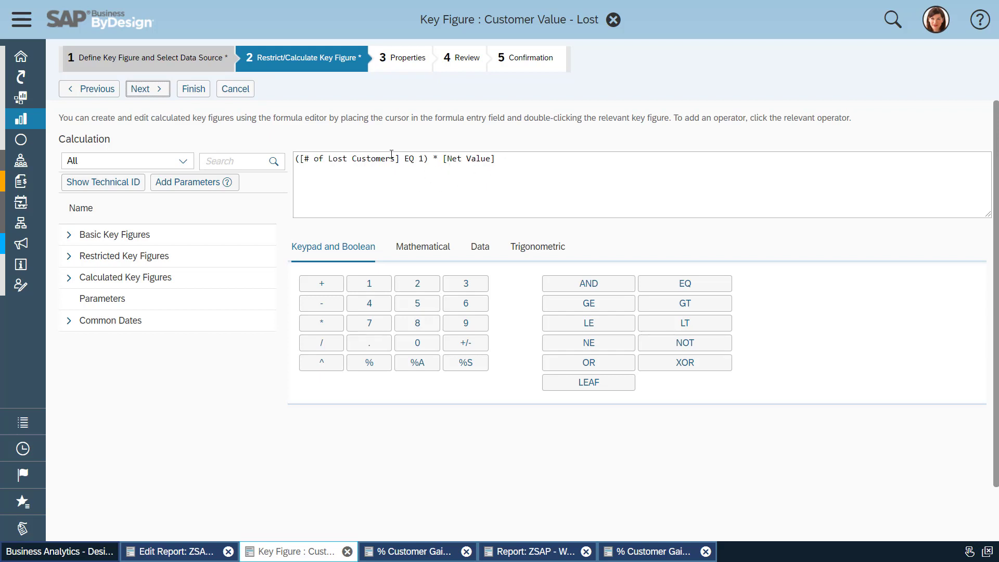
pyautogui.click(235, 89)
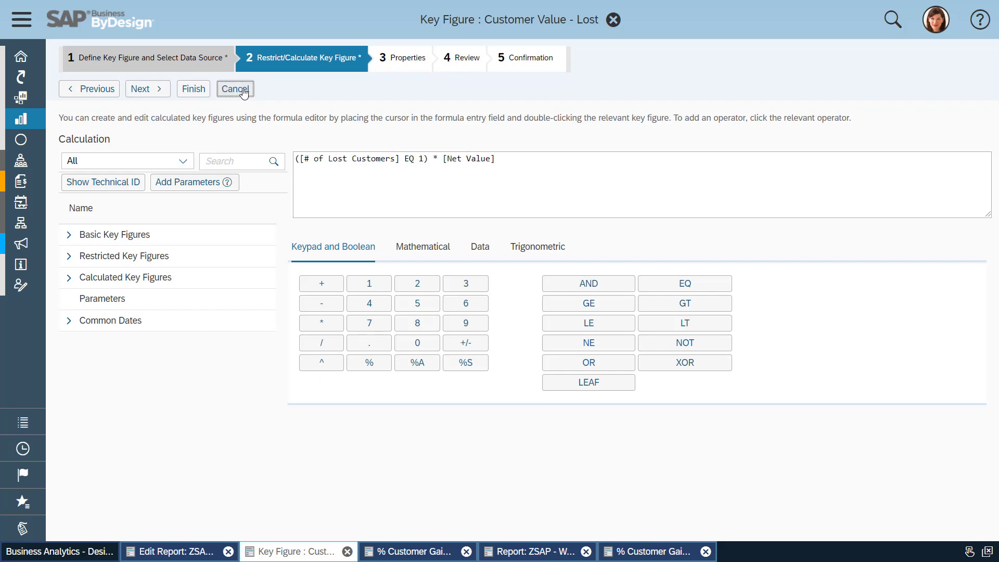
pyautogui.click(524, 311)
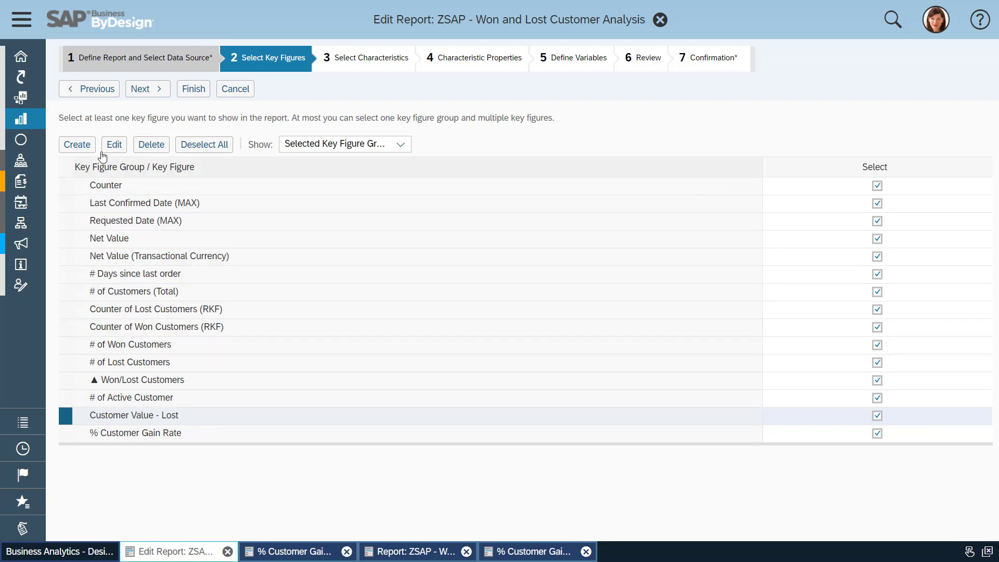
# Start a calculated key figure named "show" and build the formula skeleton (? EQ ?) AND (? EQ ?).
pyautogui.click(78, 147)
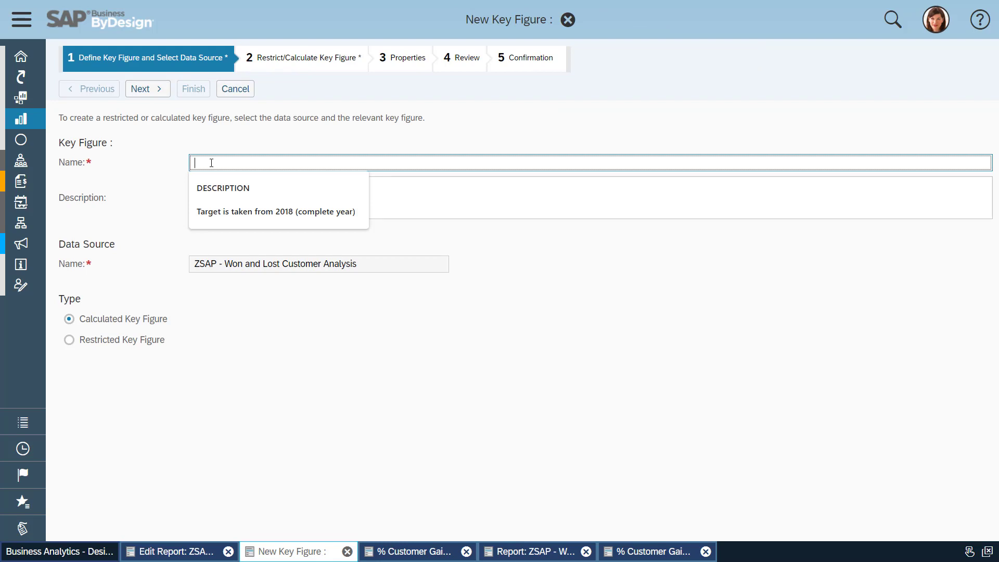
pyautogui.write('show')
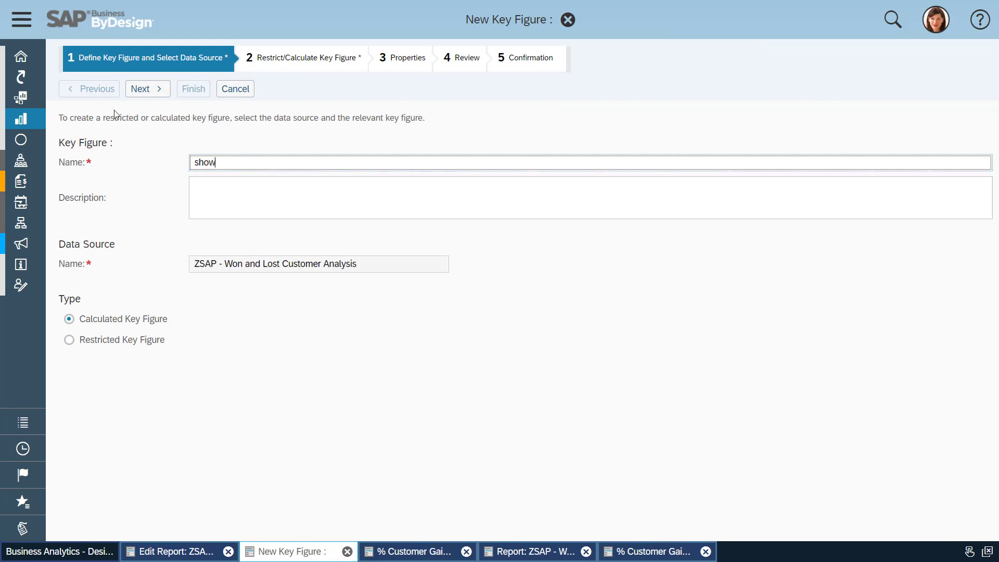
pyautogui.click(150, 90)
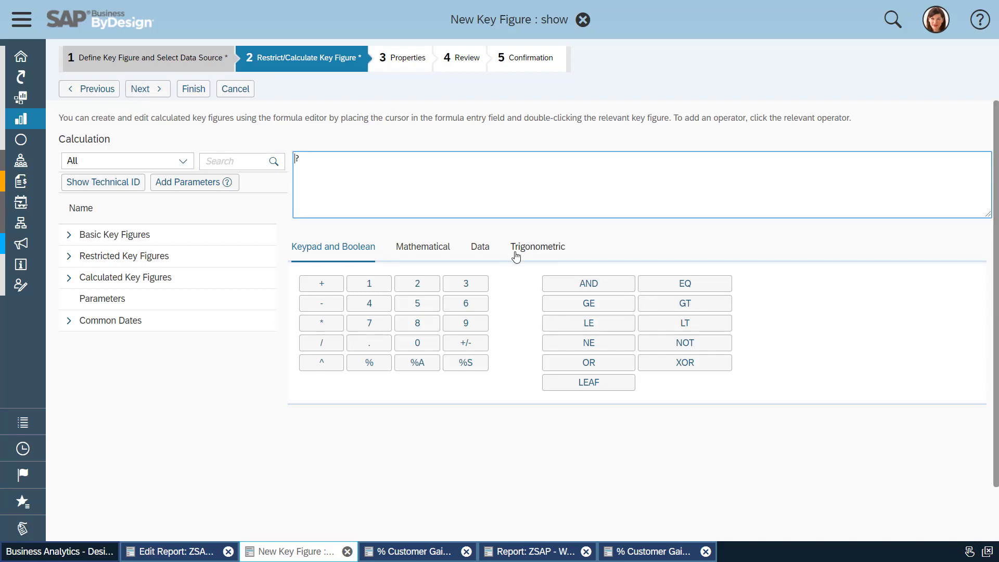
pyautogui.click(589, 291)
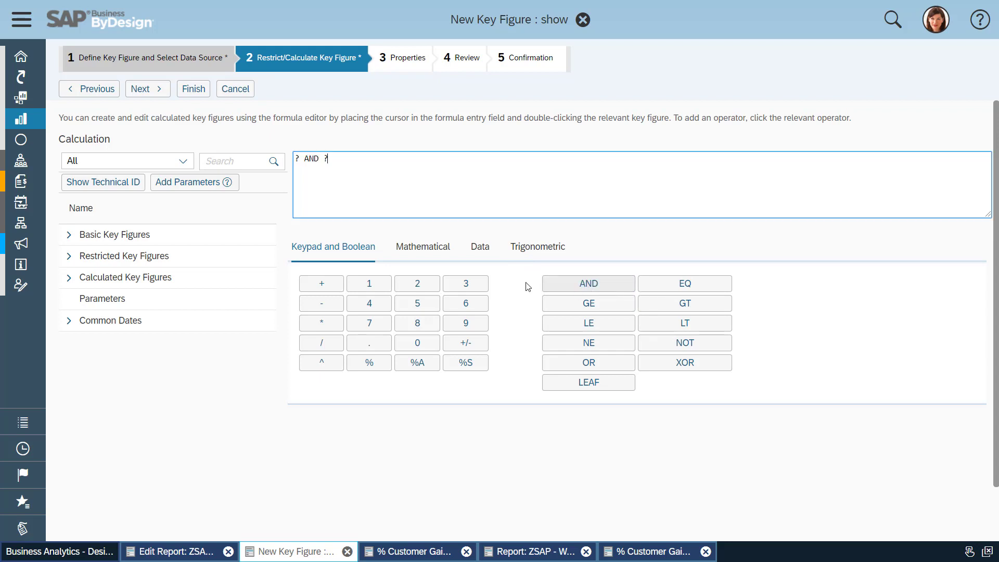
pyautogui.click(298, 157)
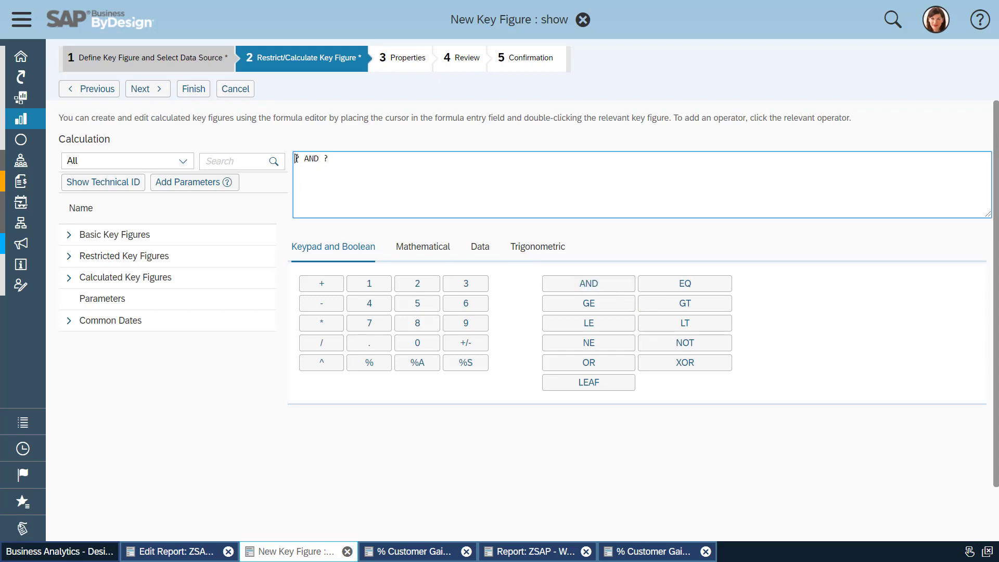
pyautogui.click(684, 284)
pyautogui.click(686, 284)
pyautogui.click(302, 158)
# Fill the first comparison with [Requested Date (MAX)] EQ 1, and leave the new key figure without completing it.
pyautogui.click(68, 236)
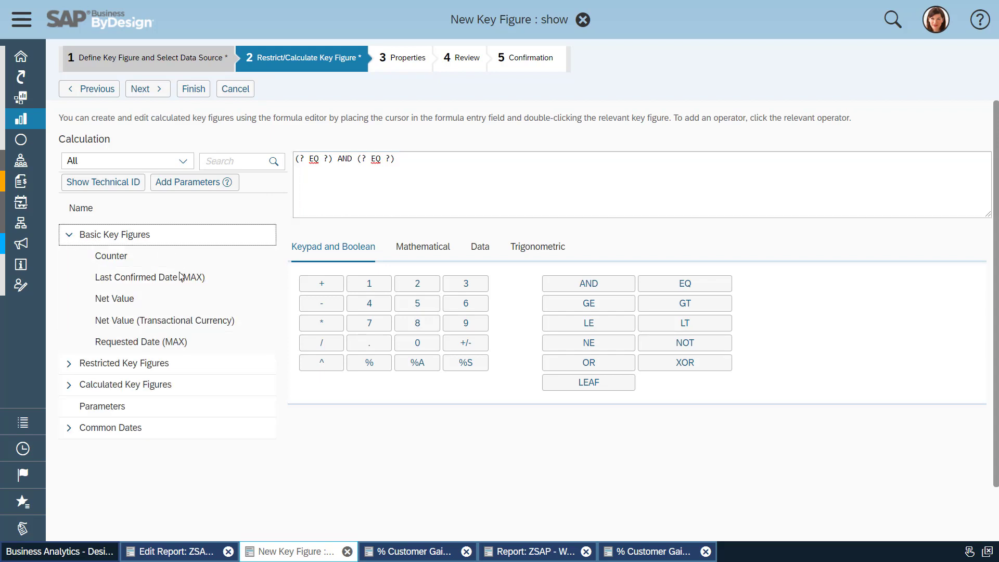
pyautogui.doubleClick(141, 341)
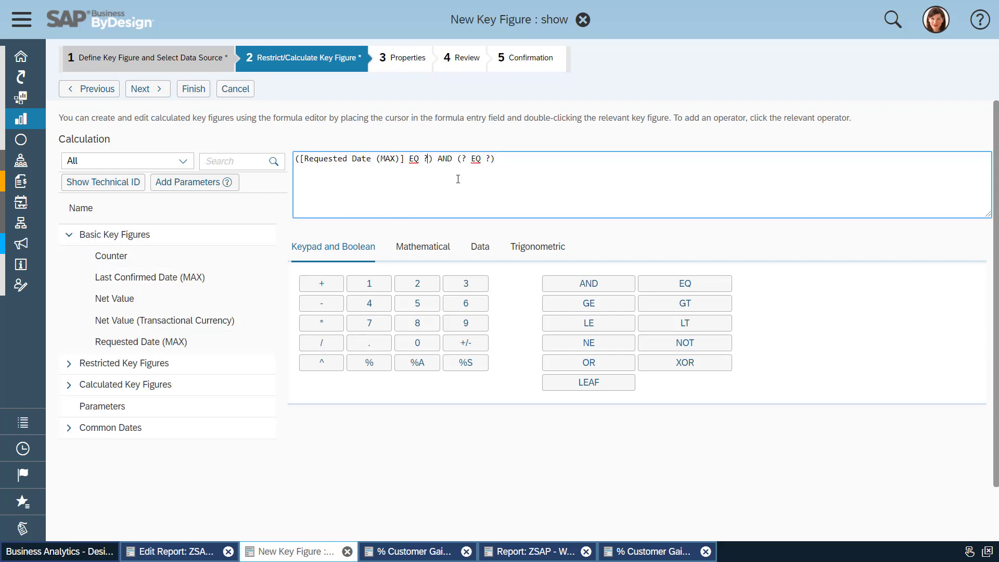
pyautogui.click(365, 287)
pyautogui.click(237, 89)
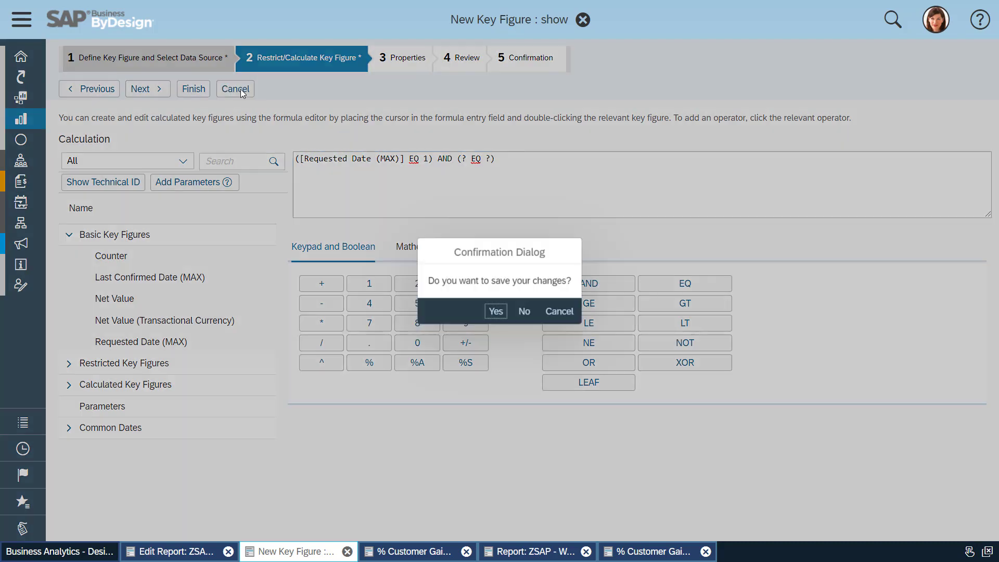
pyautogui.press('Return')
# Finish editing the ZSAP - Won and Lost Customer Analysis report, open it in the web browser and run it.
pyautogui.click(192, 88)
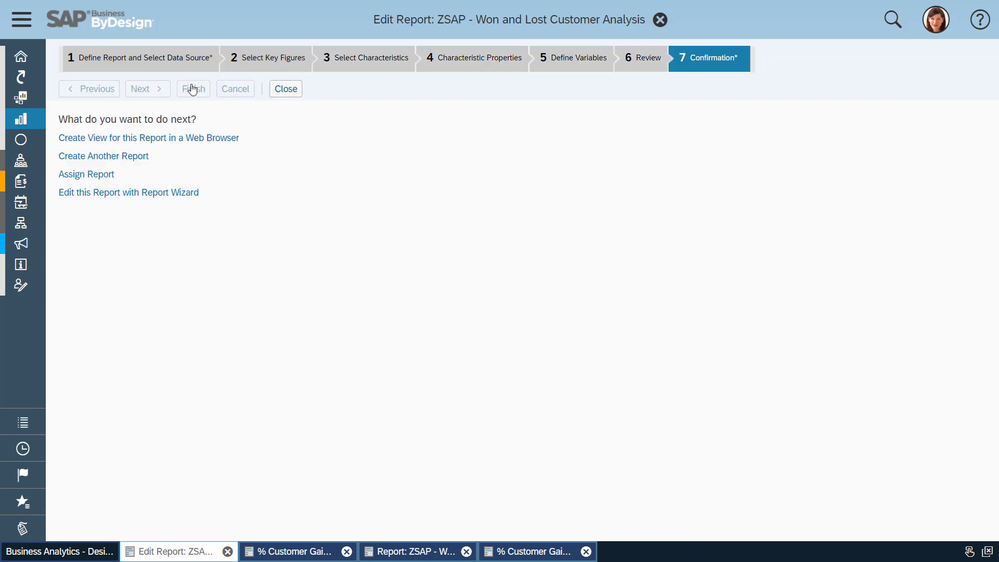
pyautogui.click(198, 138)
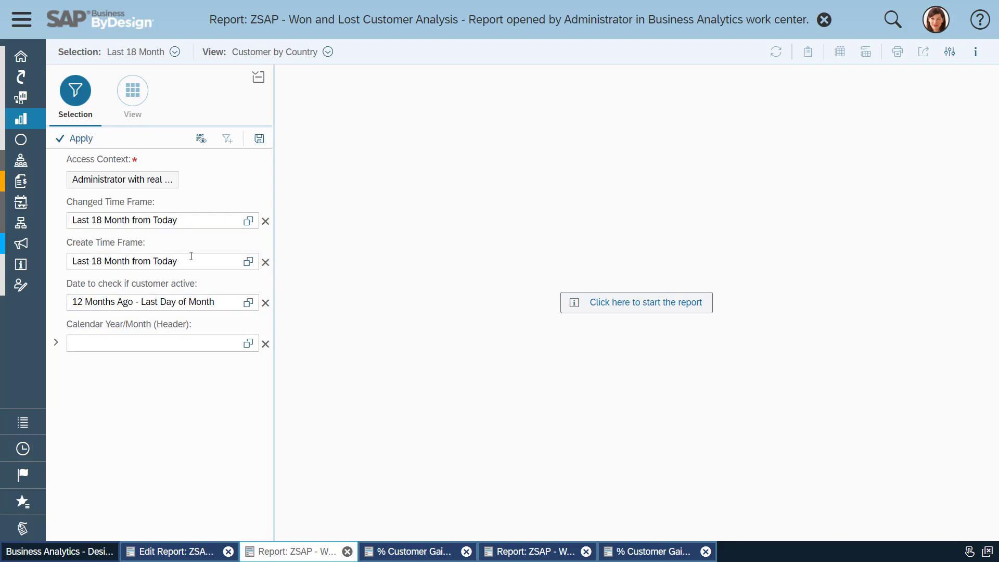
pyautogui.click(638, 309)
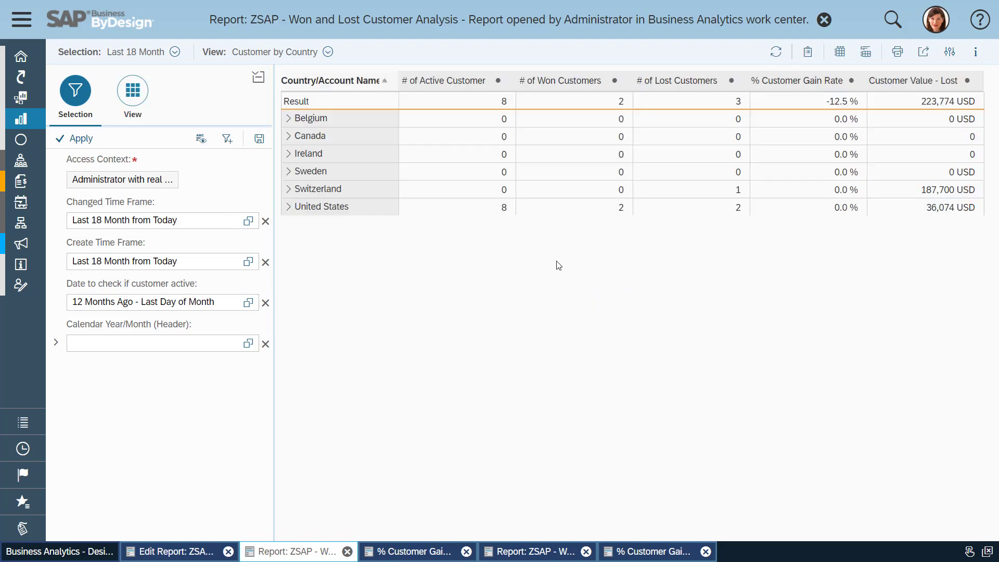
# Collapse the report's selection pane and switch to Detail View to examine the won and lost customer figures per account.
pyautogui.click(259, 77)
pyautogui.click(327, 52)
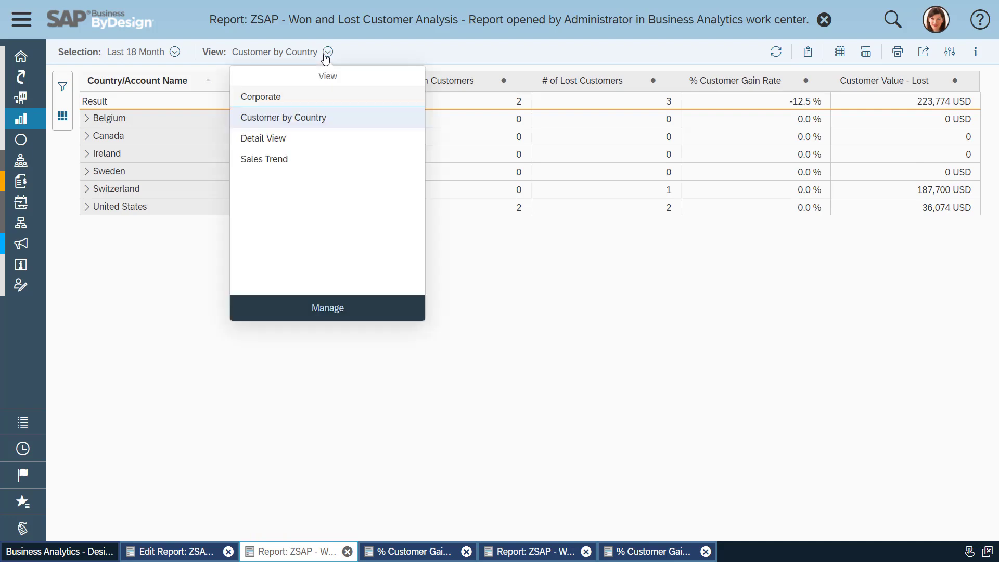
pyautogui.click(279, 139)
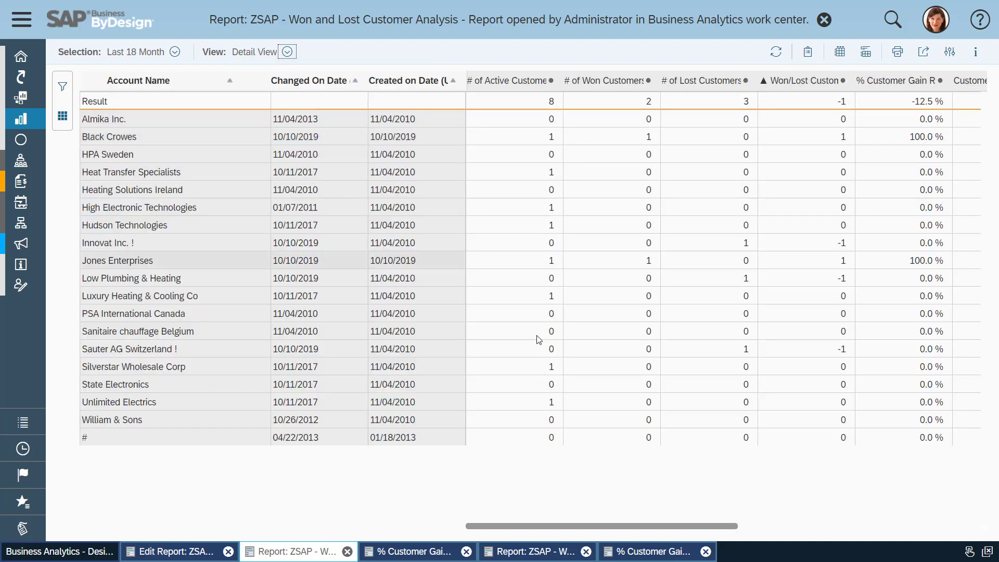
pyautogui.moveTo(620, 529); pyautogui.dragTo(499, 508)
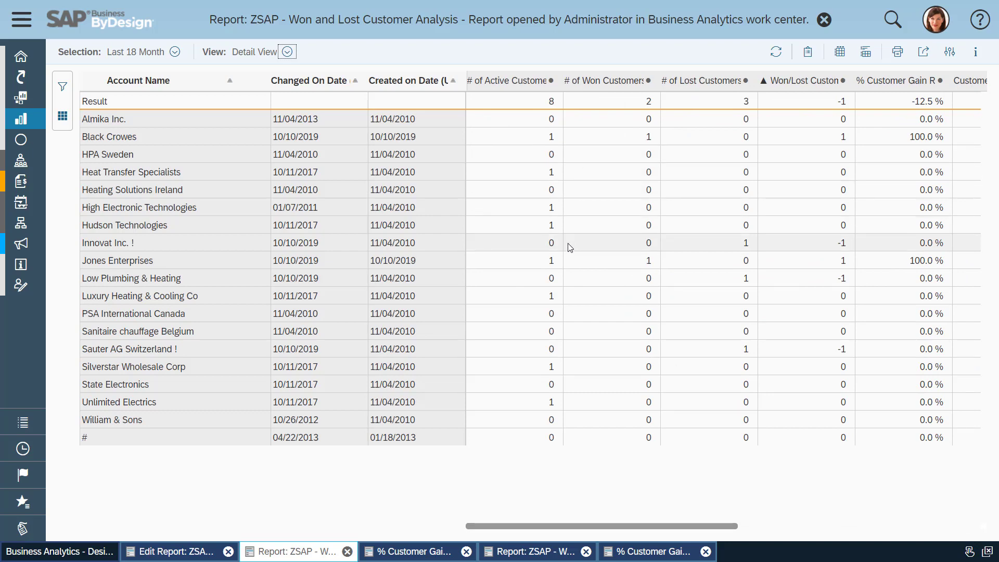
# Bring up the areas and common tasks available in the Business Analytics work center.
pyautogui.click(22, 19)
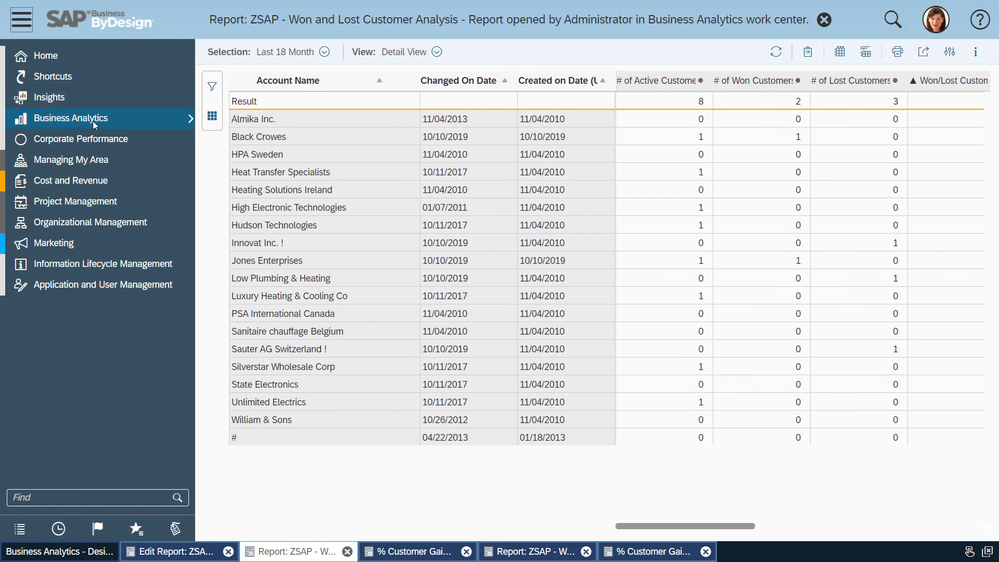
pyautogui.moveTo(182, 128)
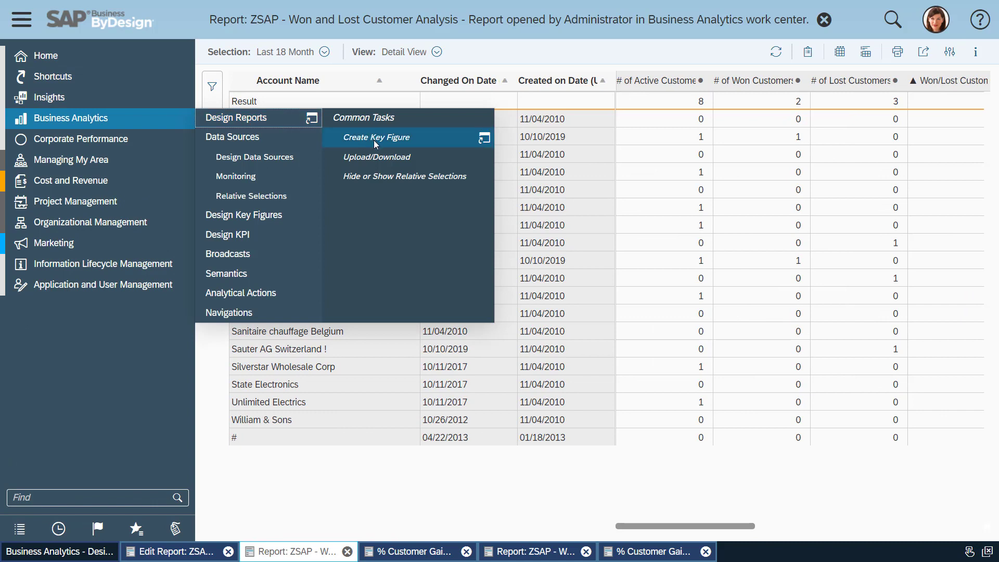